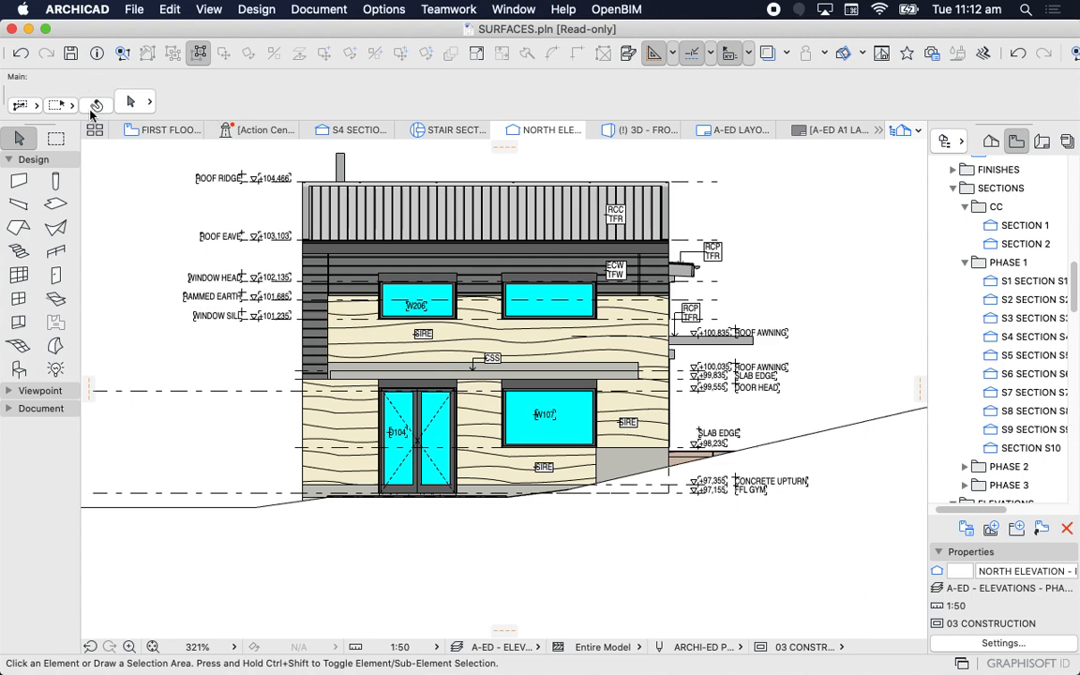
- Check the model surface overrides of the first-floor wall segment beneath the unlabelled upper window
scroll(600, 308, "up", 1)
scroll(600, 307, "up", 1)
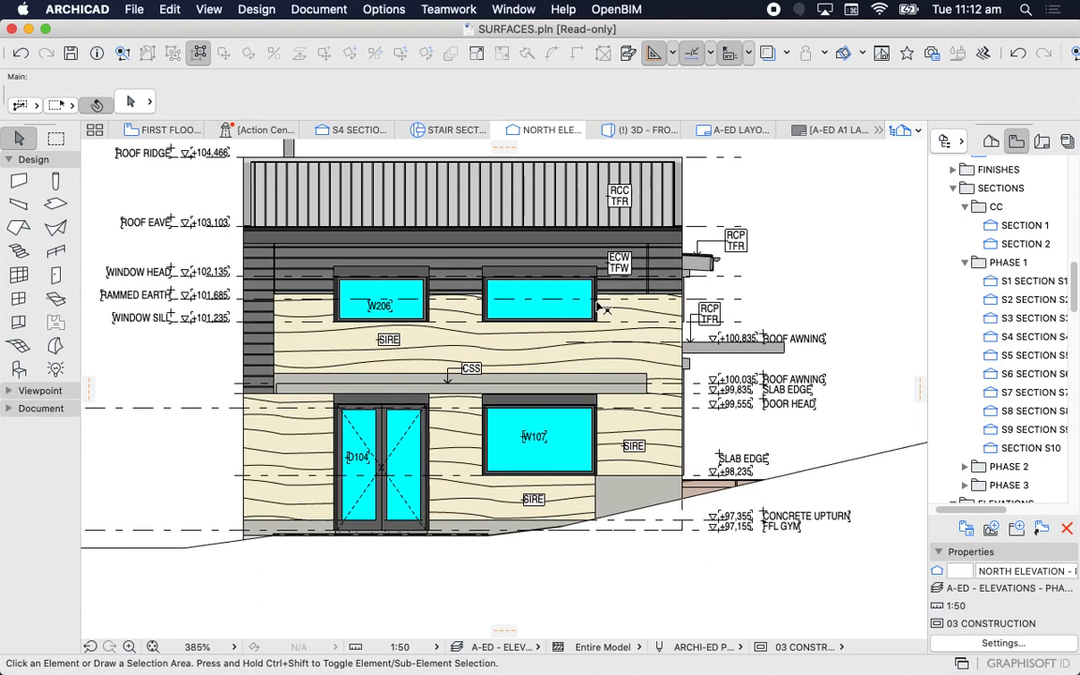
left_click(654, 361)
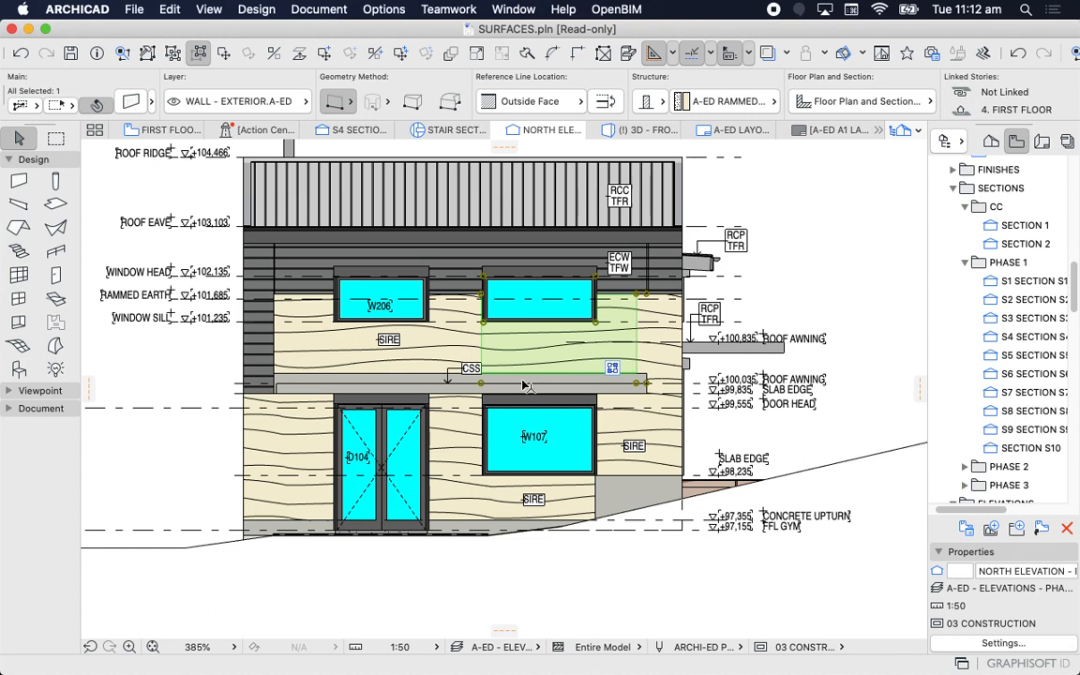
left_click(126, 102)
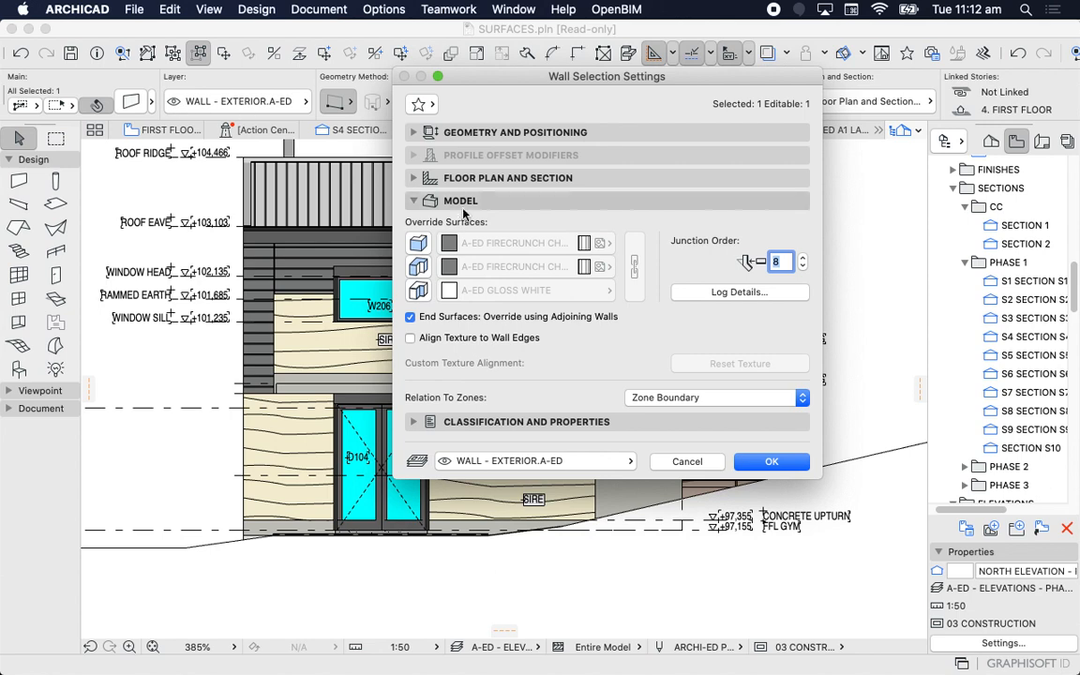
left_click_drag(521, 83, 786, 73)
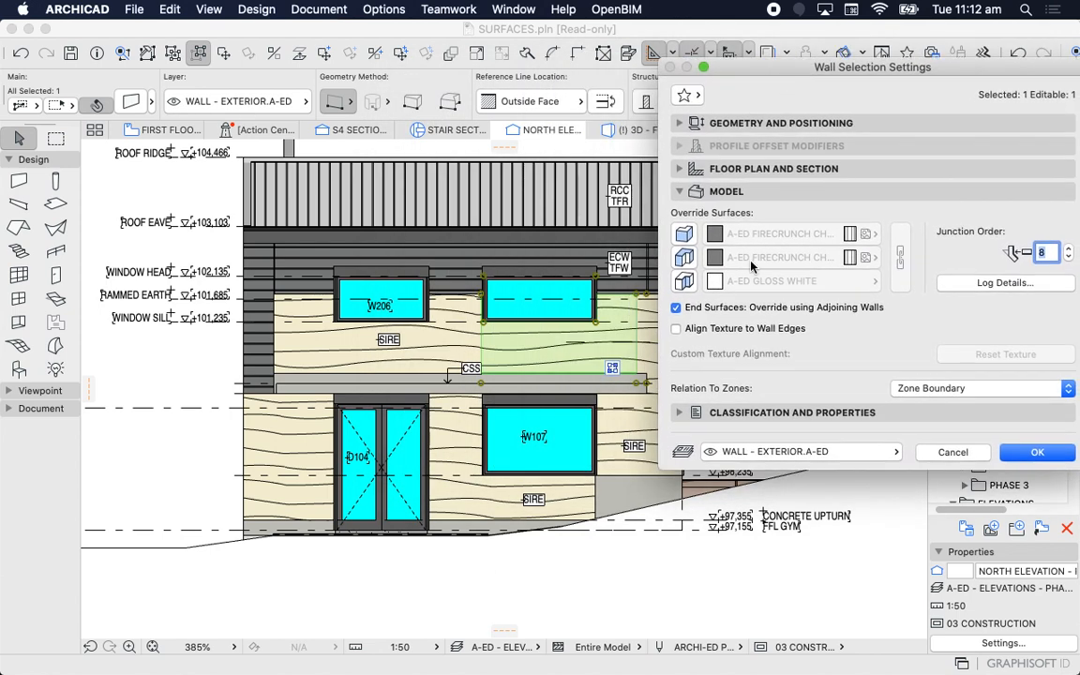
key("Escape")
key("Escape")
- Examine the surface overrides and structure of the narrow first-floor wall at the elevation's corner beside the roof awning
left_click(668, 364)
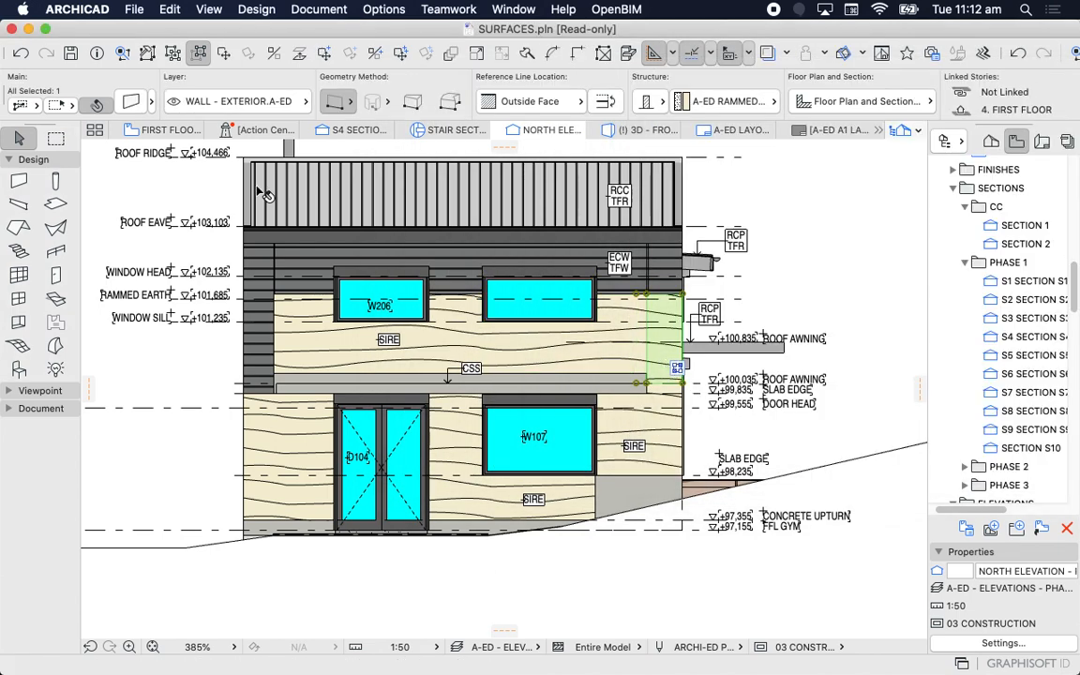
left_click(126, 103)
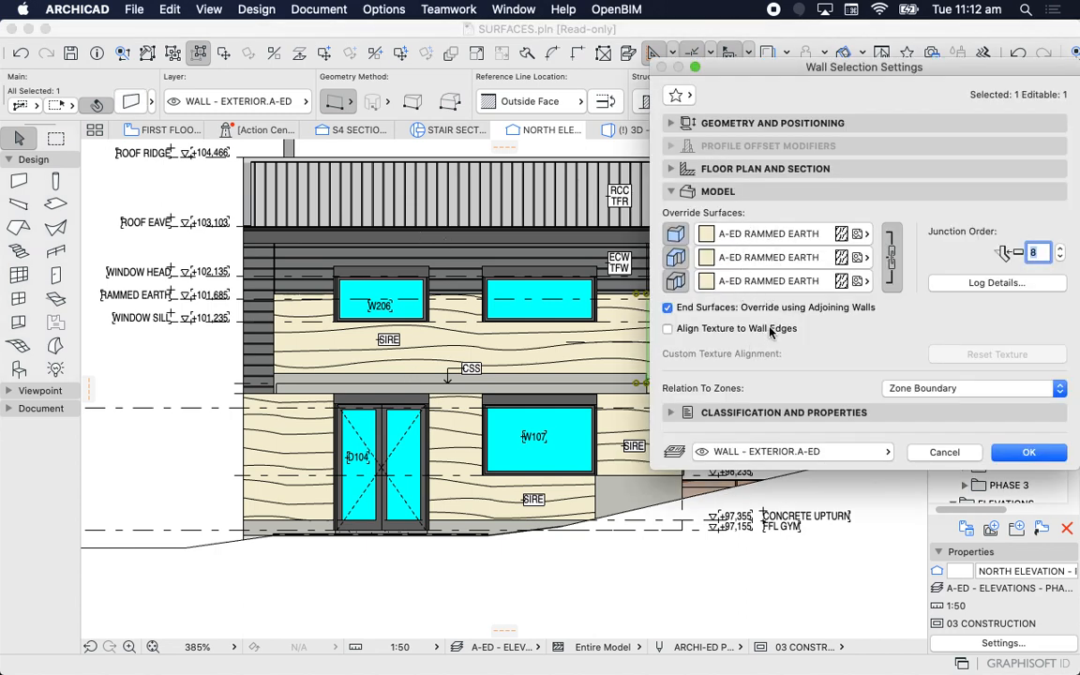
left_click_drag(698, 70, 644, 61)
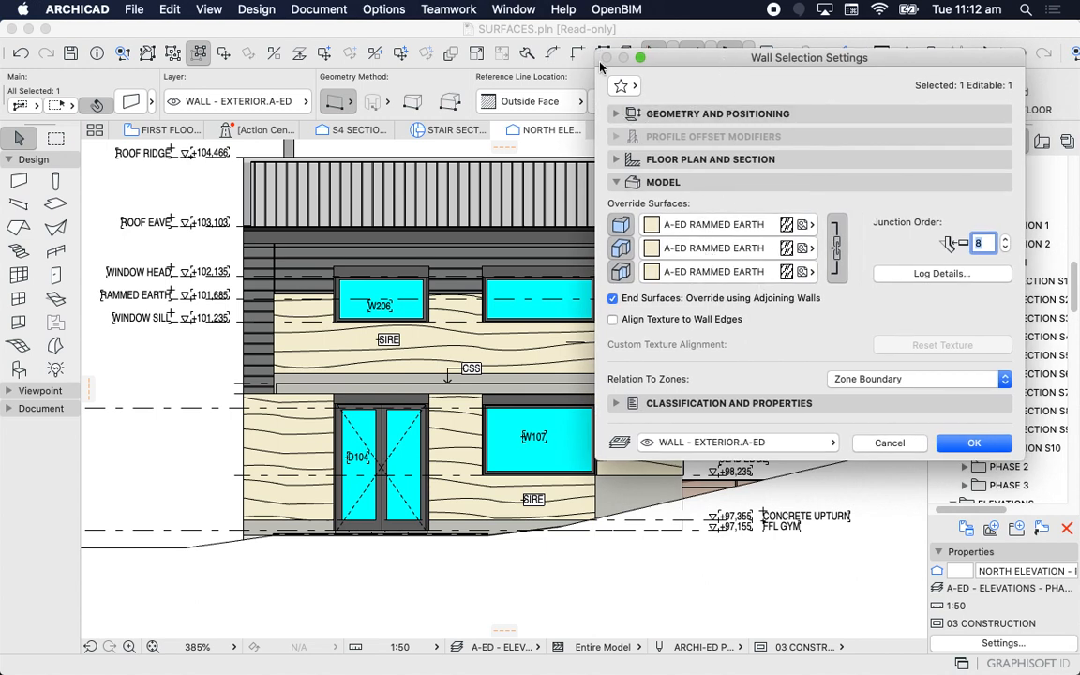
left_click(619, 113)
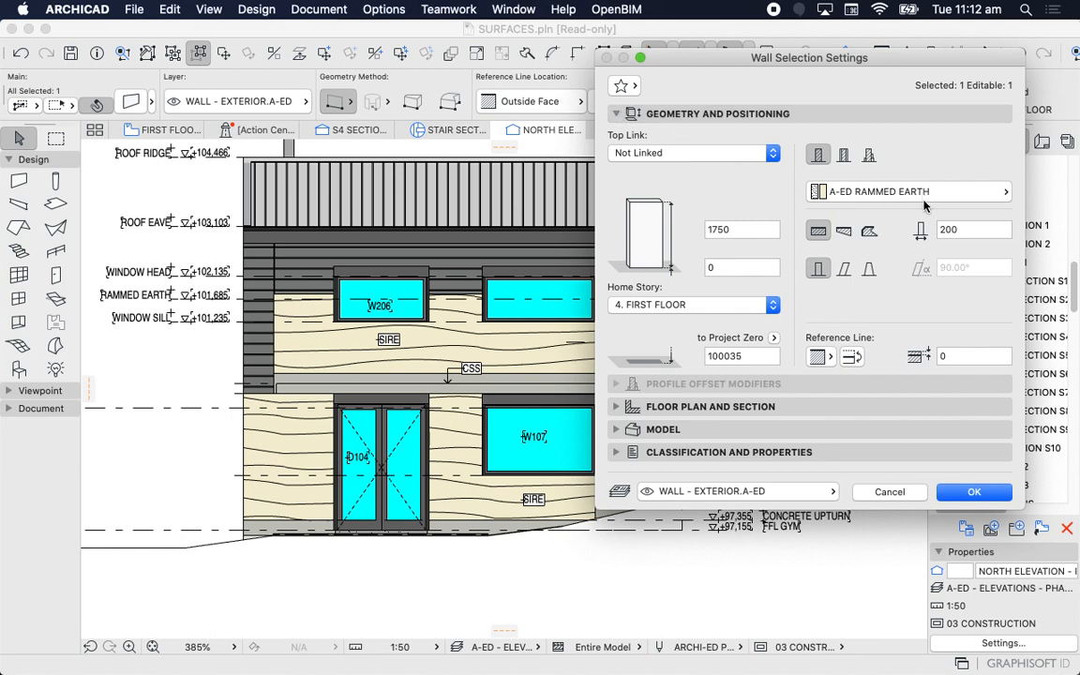
left_click(970, 491)
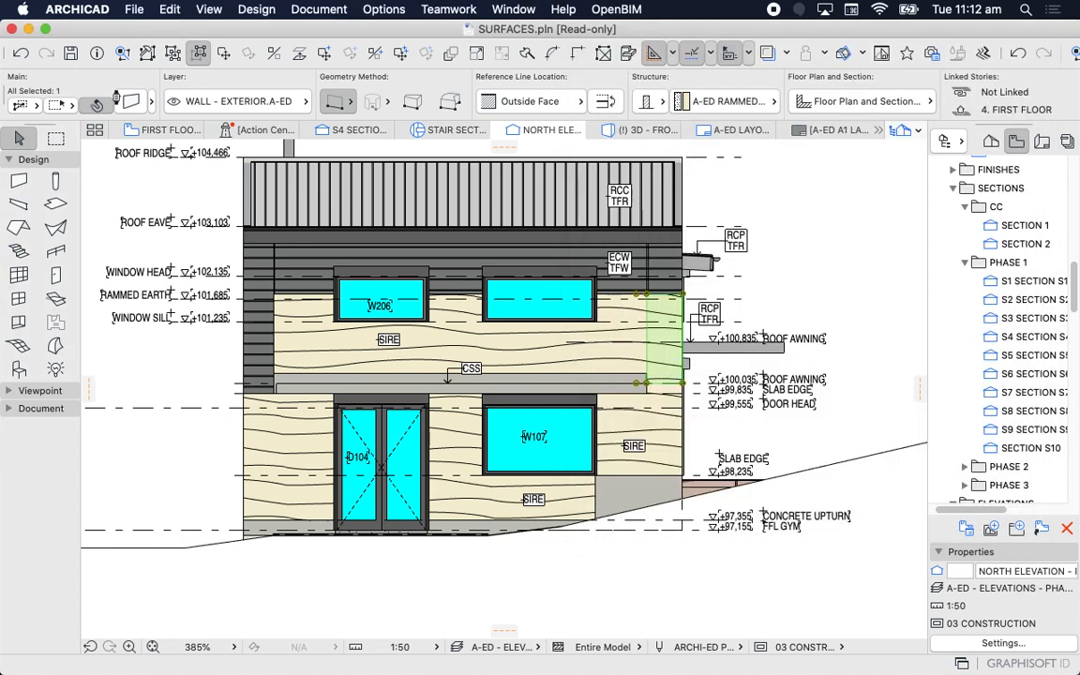
- Try to turn off all three surface overrides of the narrow corner wall
left_click(132, 102)
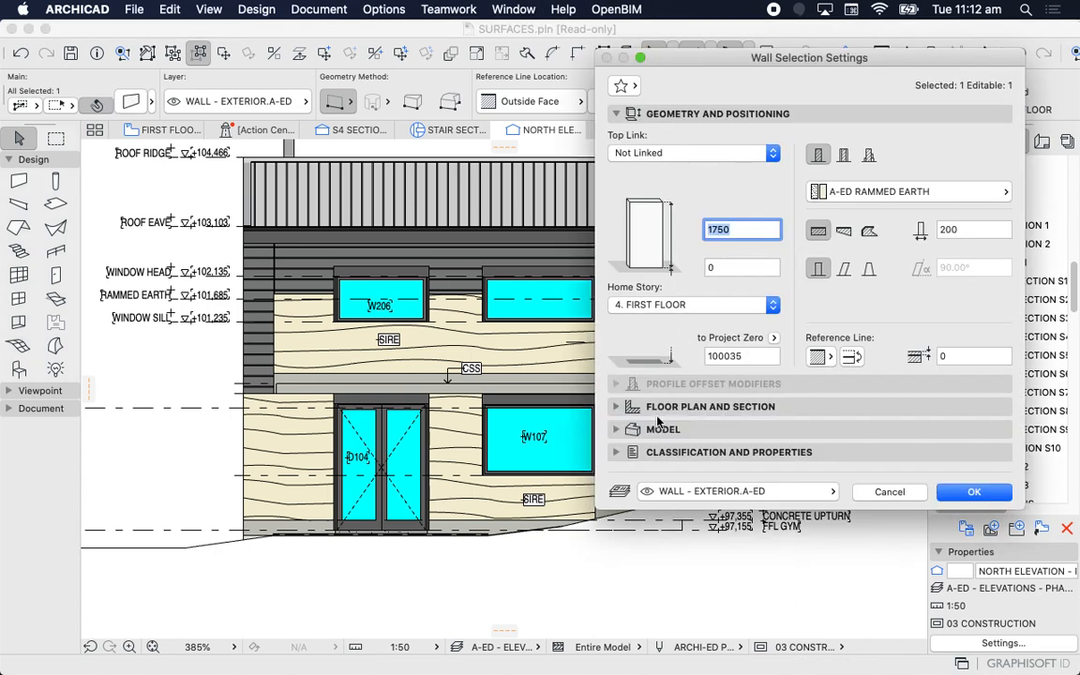
left_click(660, 427)
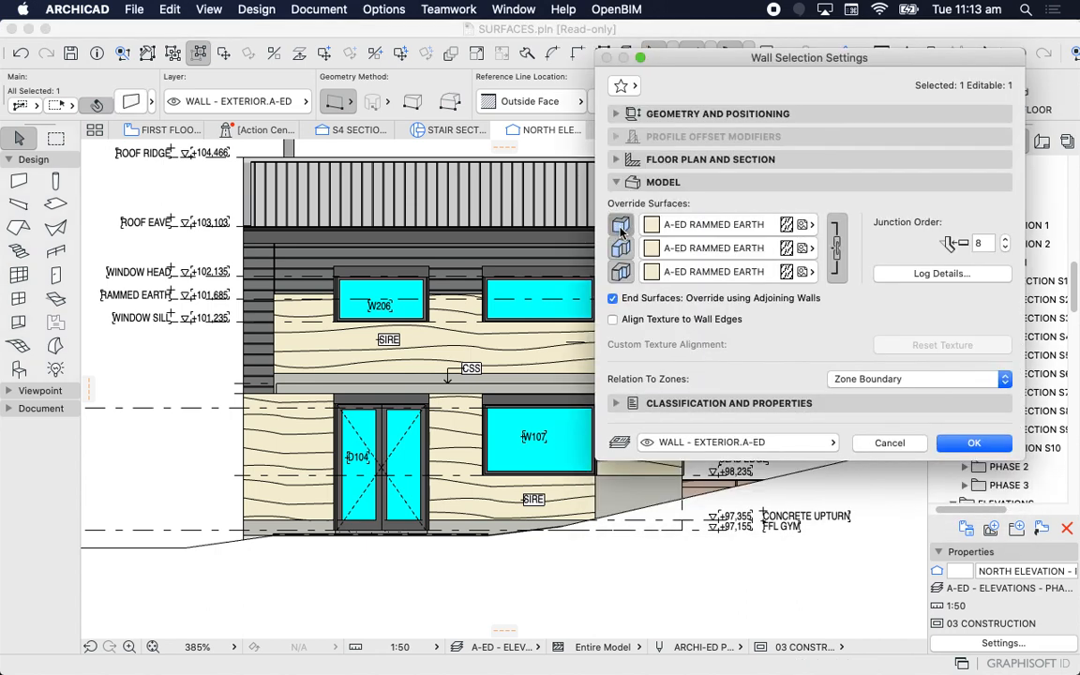
left_click(621, 231)
left_click(621, 249)
left_click(620, 272)
left_click(900, 444)
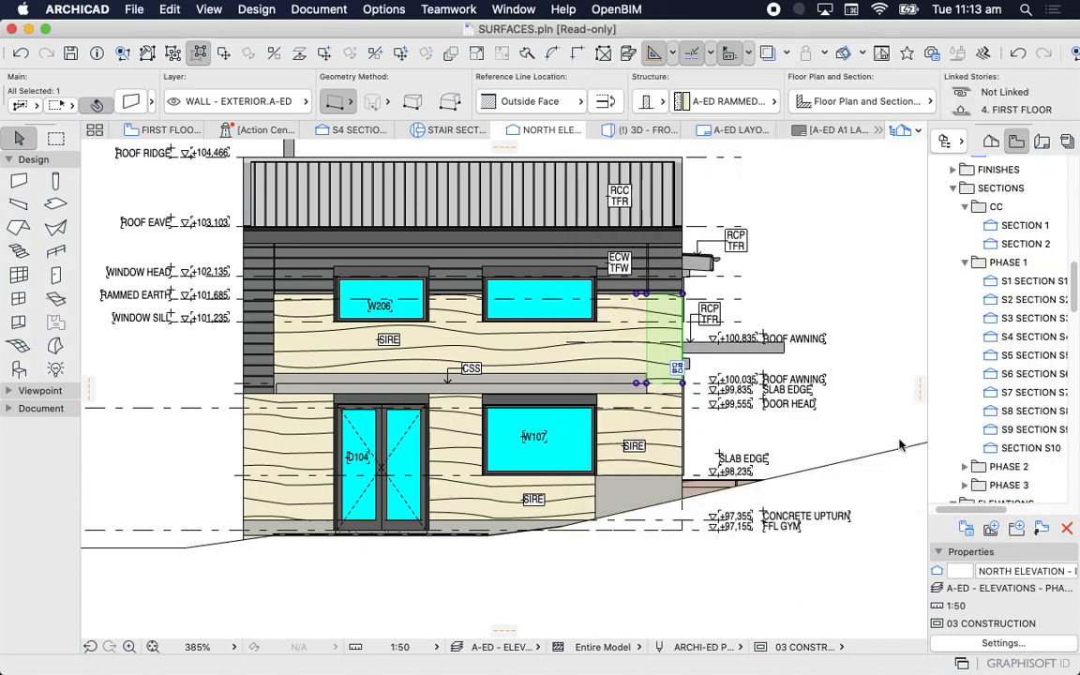
left_click(816, 237)
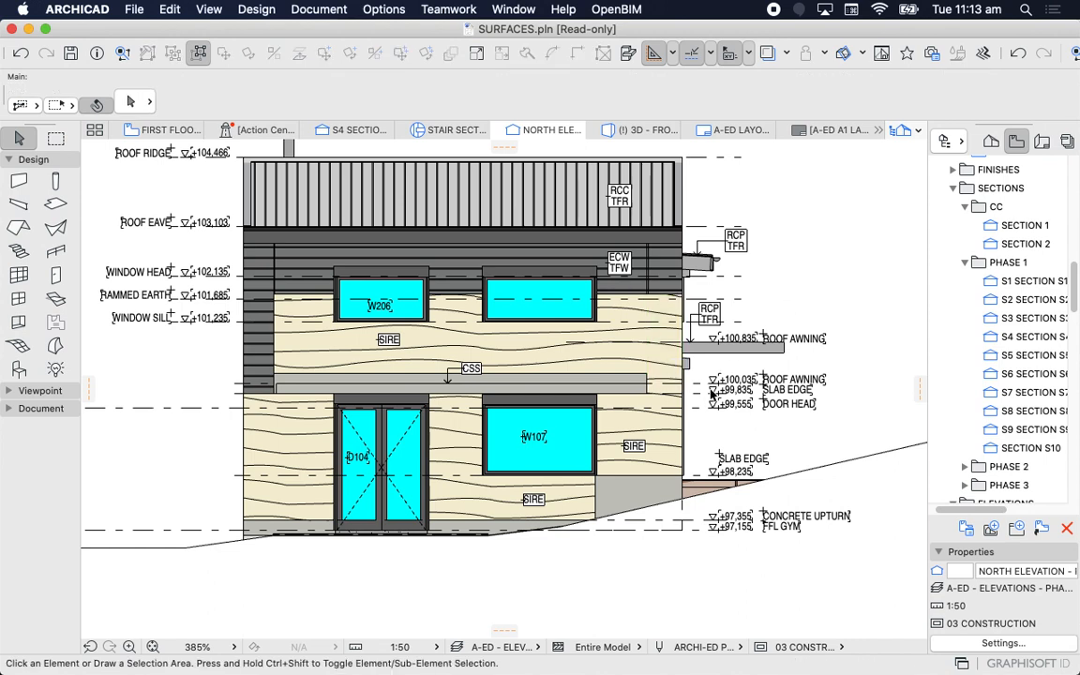
- Inspect the surface overrides and the building material assigned to the wall around the unlabelled first-floor window
scroll(708, 378, "up", 2)
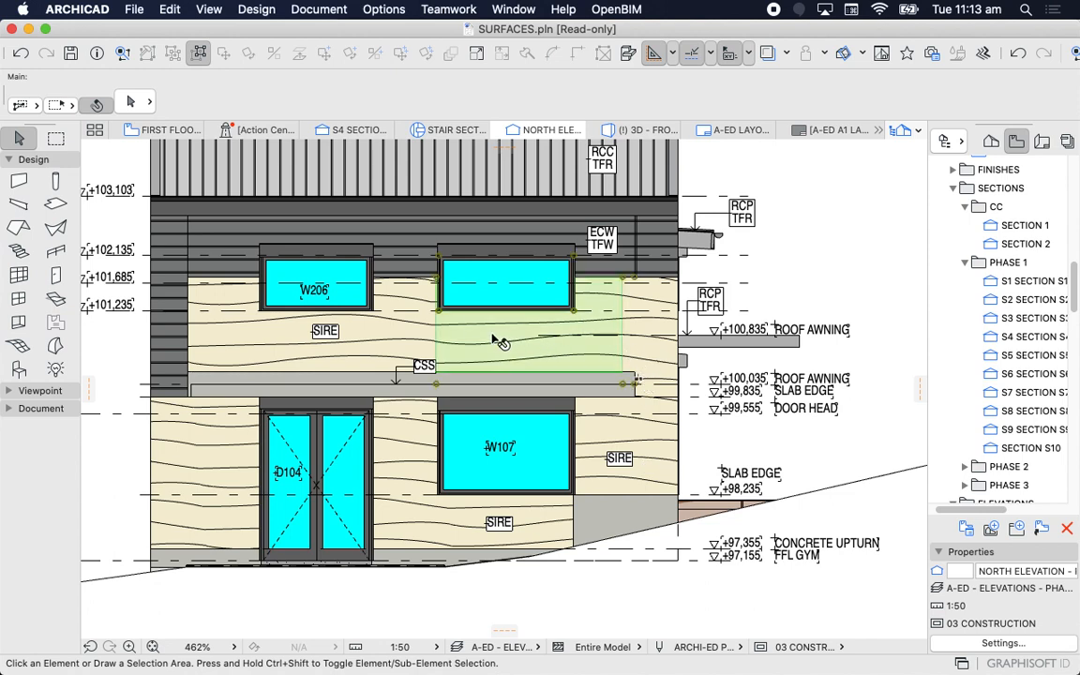
left_click(446, 304)
left_click(112, 99)
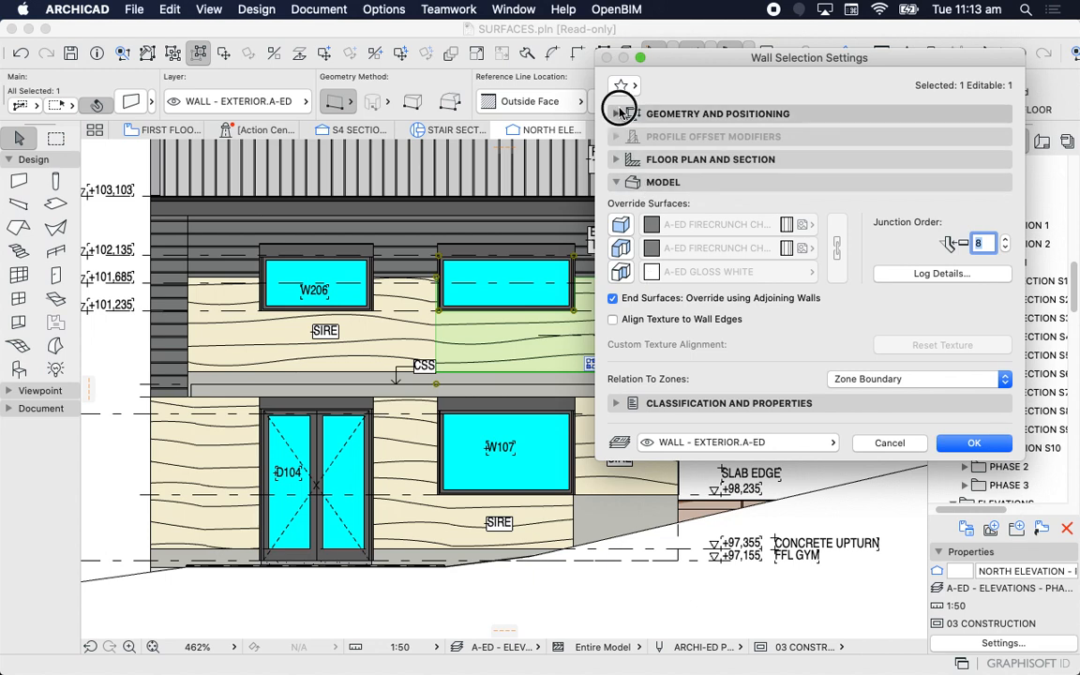
left_click(618, 113)
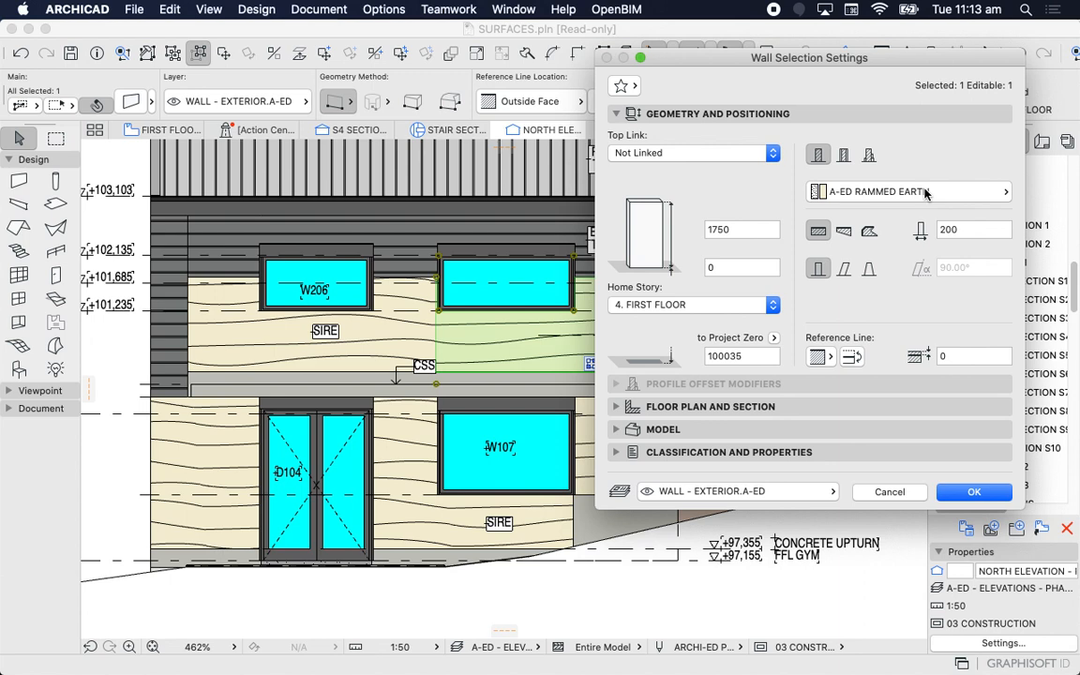
key("Escape")
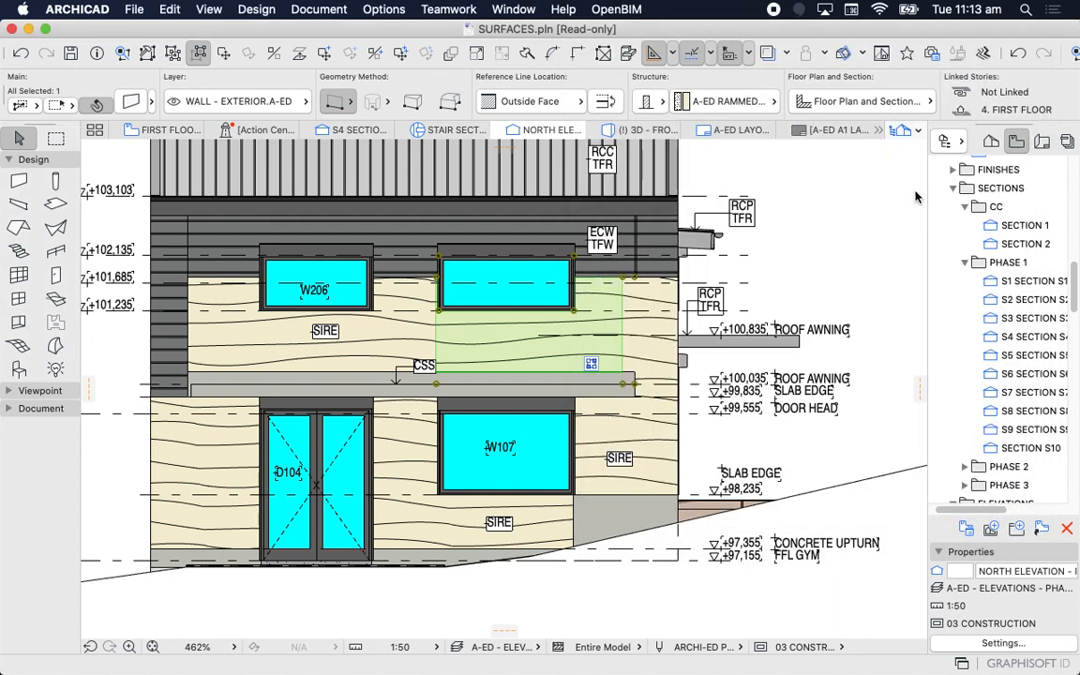
key("Escape")
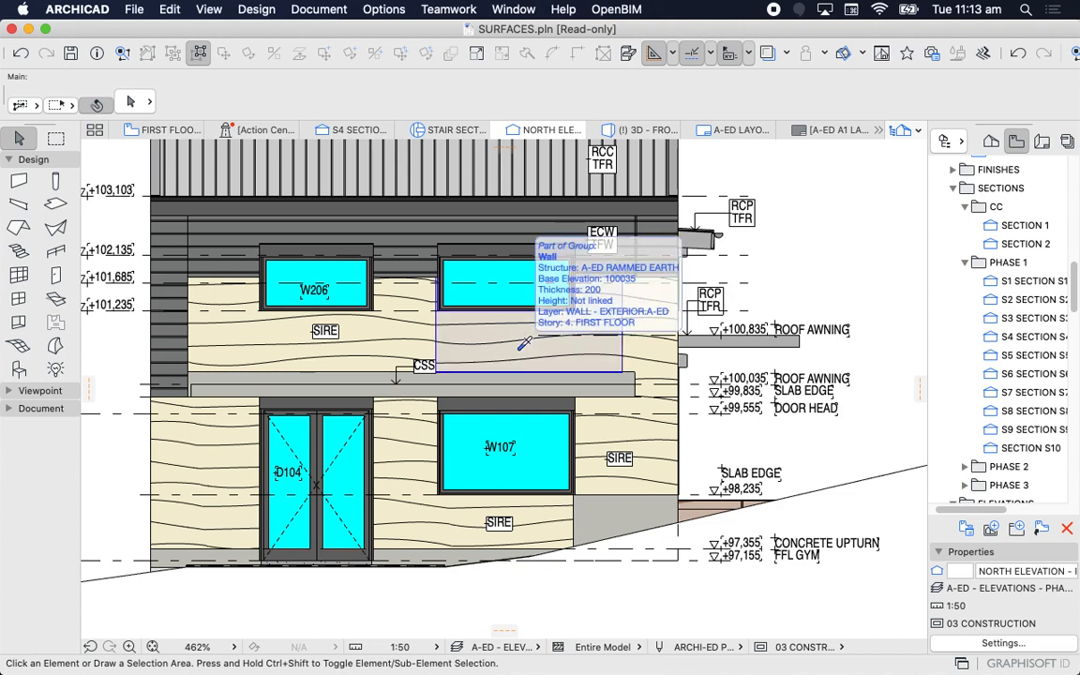
- Pick up the settings of the wall beneath the unlabelled upper window and open the A-ED RAMMED EARTH building material
left_click(523, 343, "alt")
left_click(383, 9)
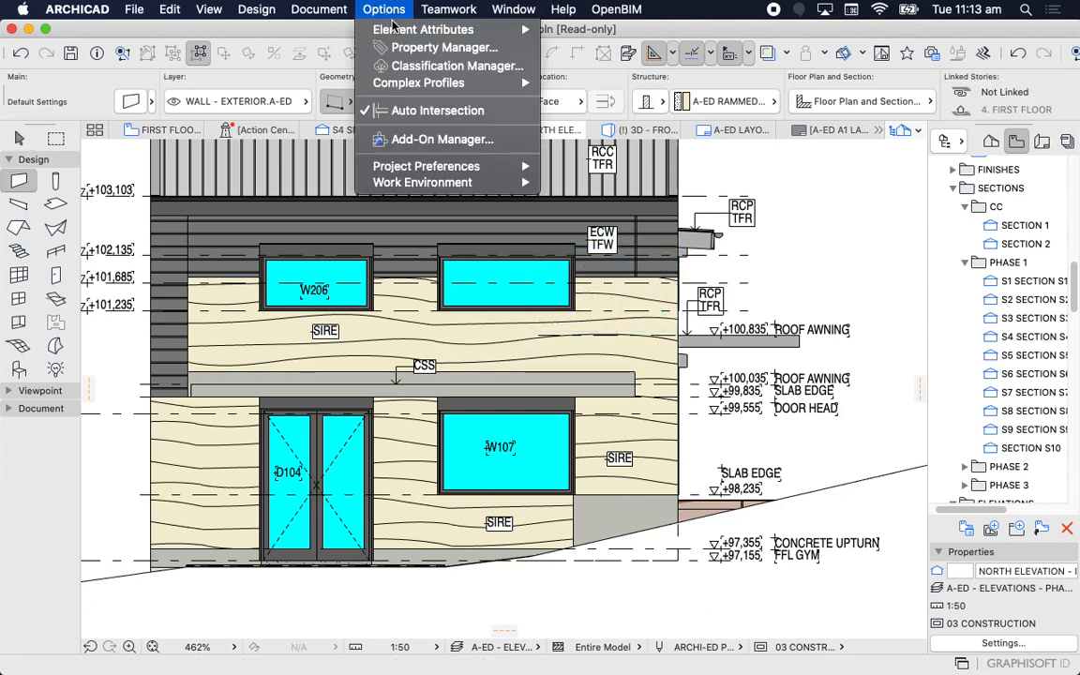
mouse_move(400, 31)
left_click(628, 131)
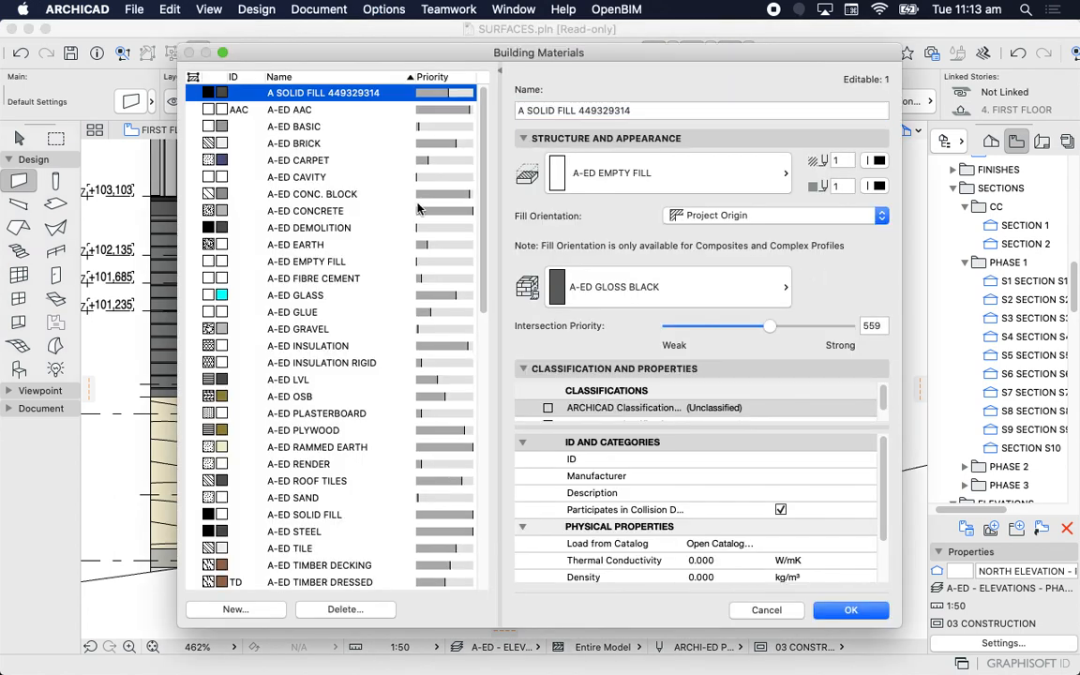
left_click_drag(484, 147, 484, 178)
left_click(340, 379)
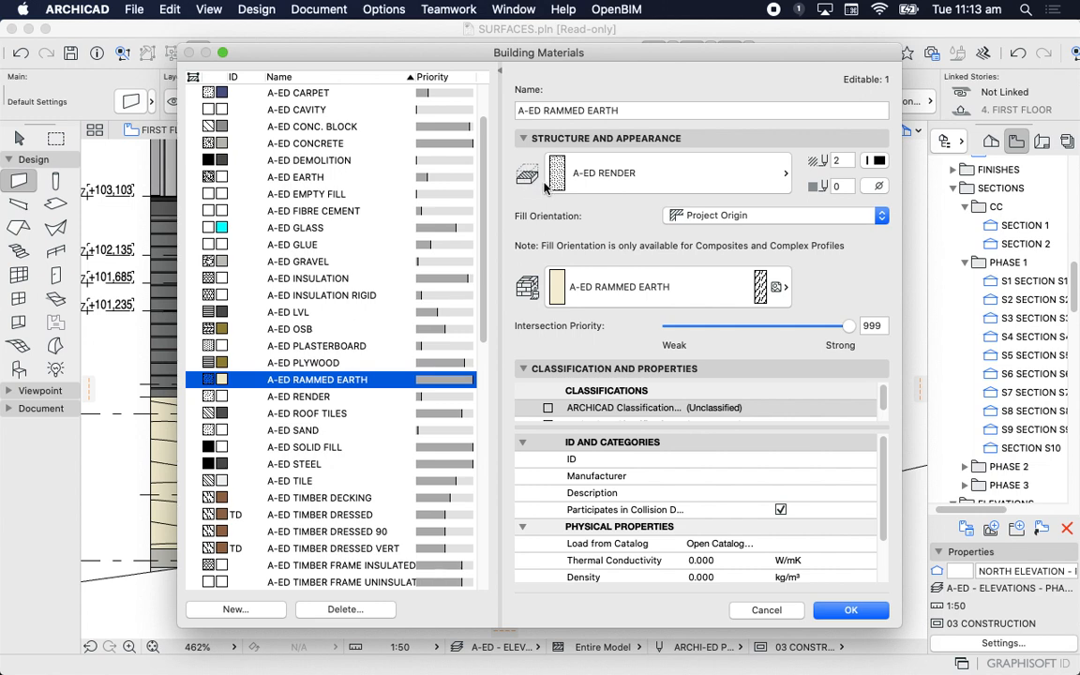
- Review the cut fill and surface choices of the A-ED RAMMED EARTH building material and close its settings
left_click(690, 176)
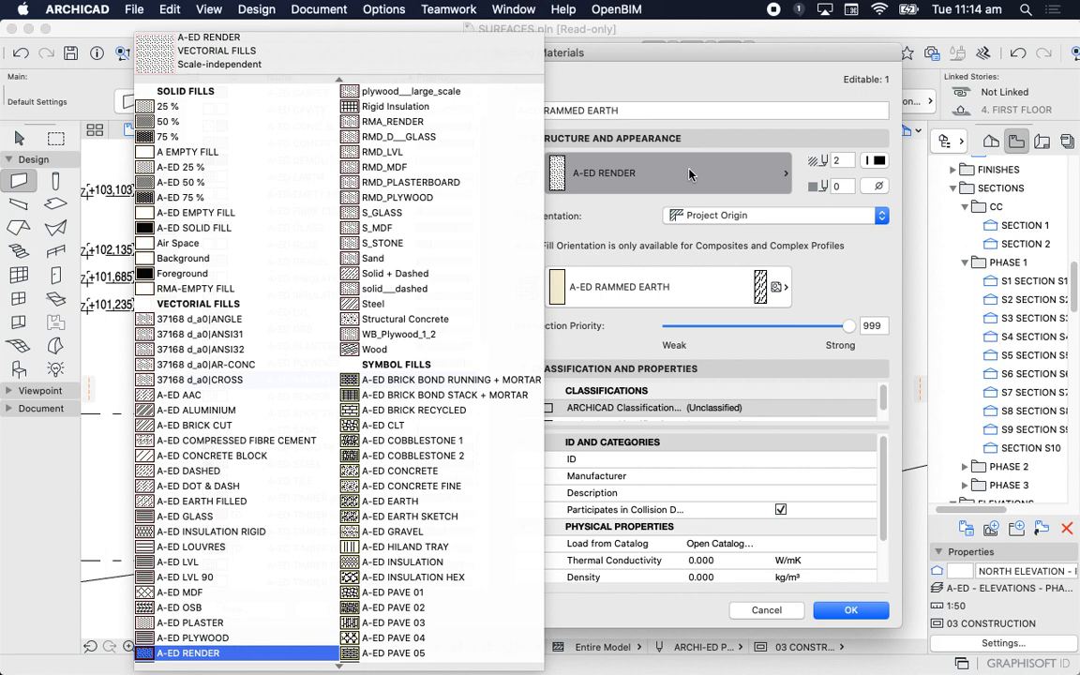
left_click(690, 176)
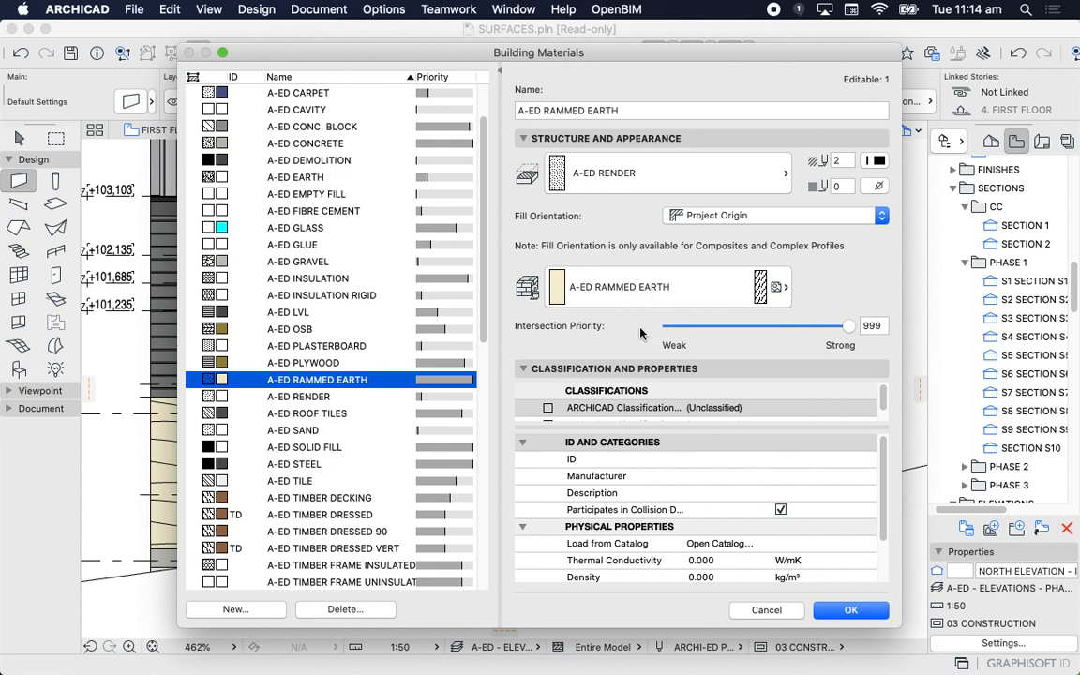
left_click(701, 285)
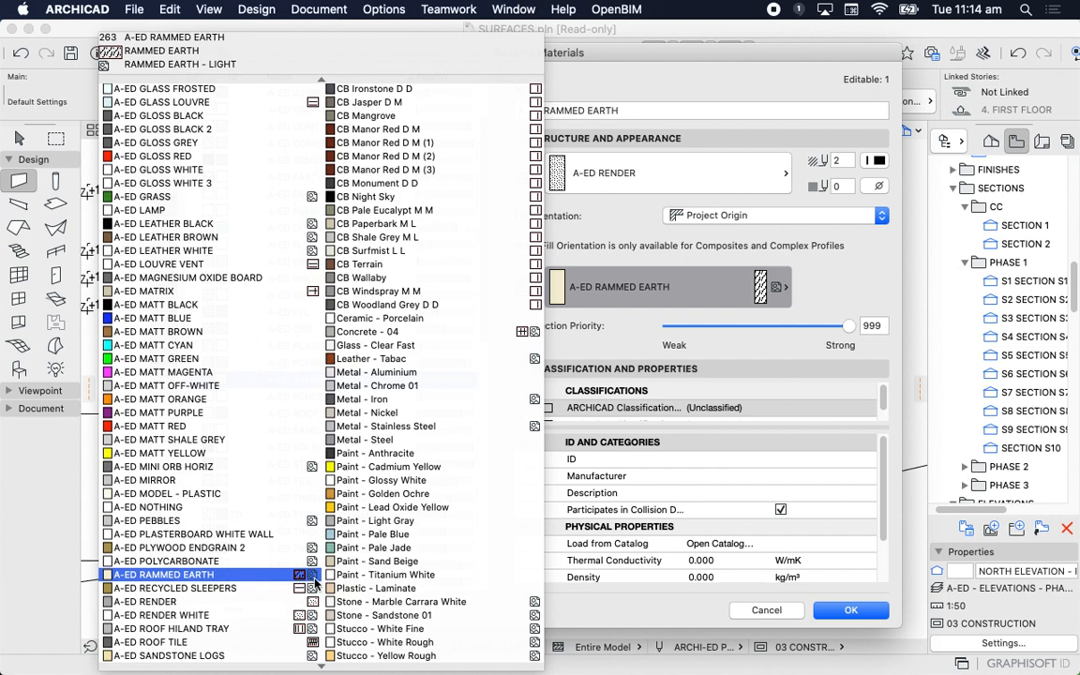
left_click(782, 257)
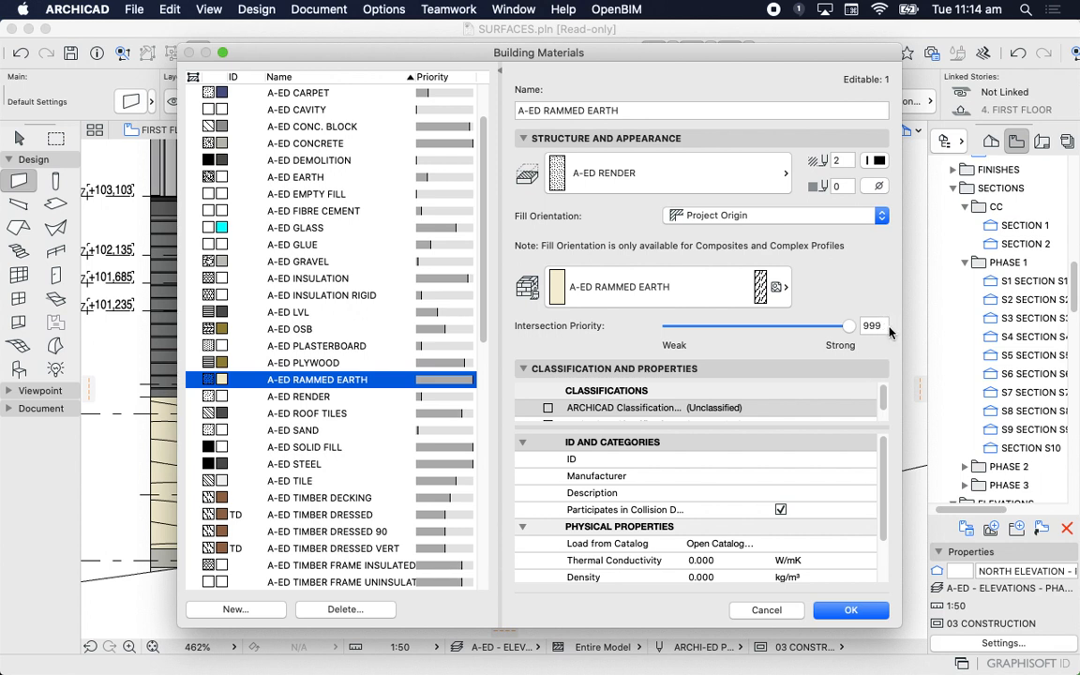
left_click(852, 610)
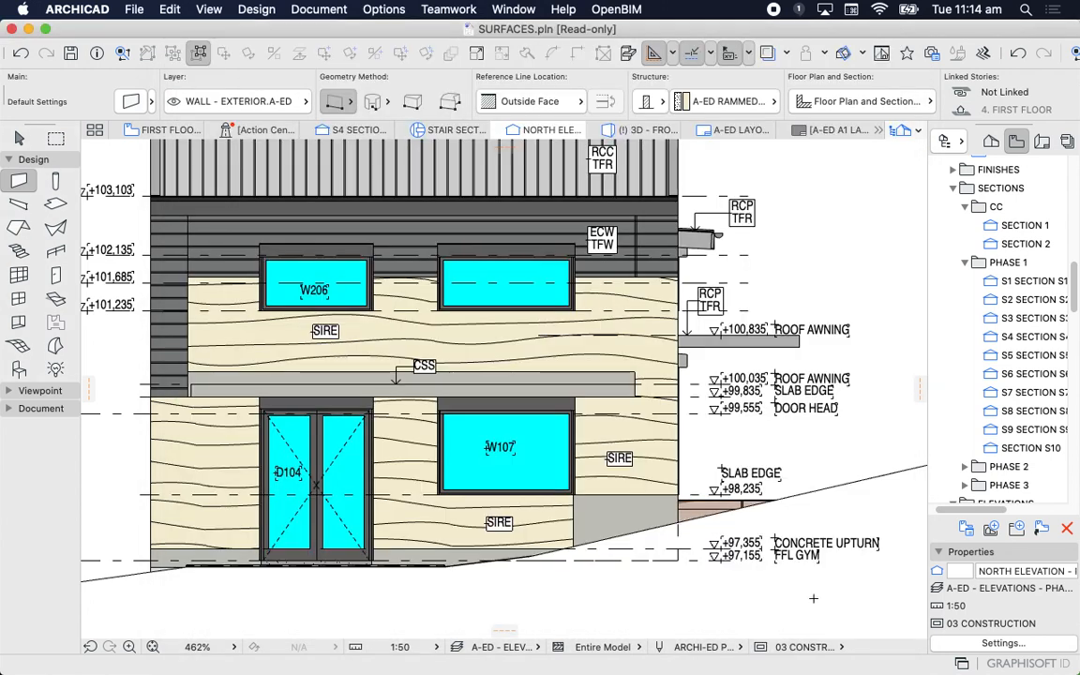
- Open the surface settings and display the A-ED RAMMED EARTH surface
left_click(372, 9)
mouse_move(412, 29)
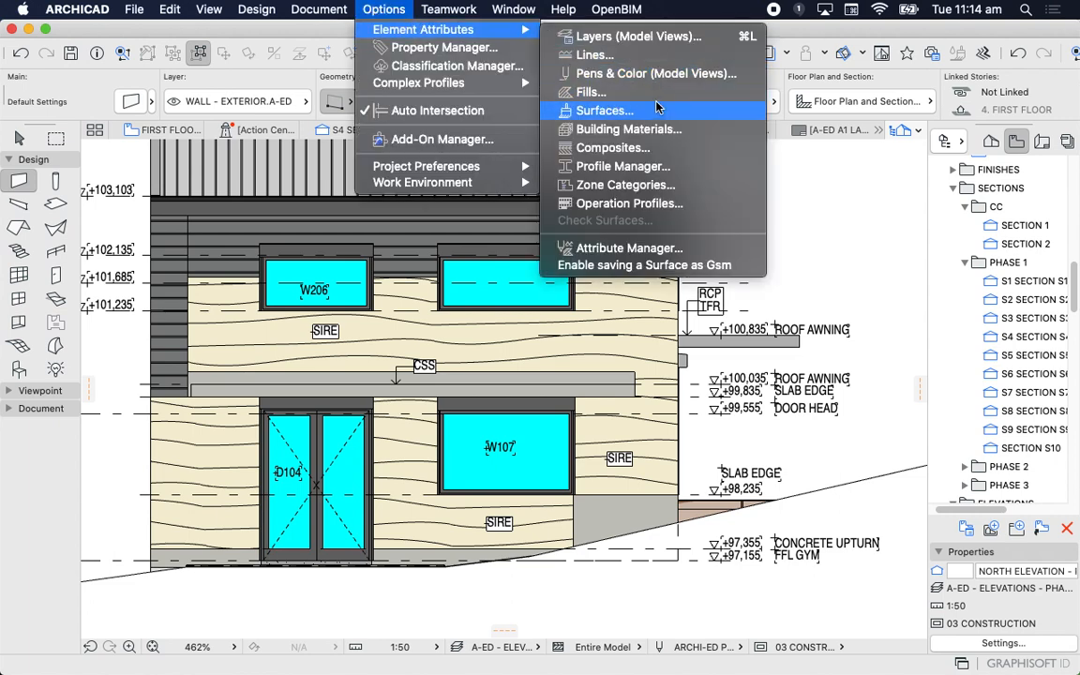
left_click(604, 111)
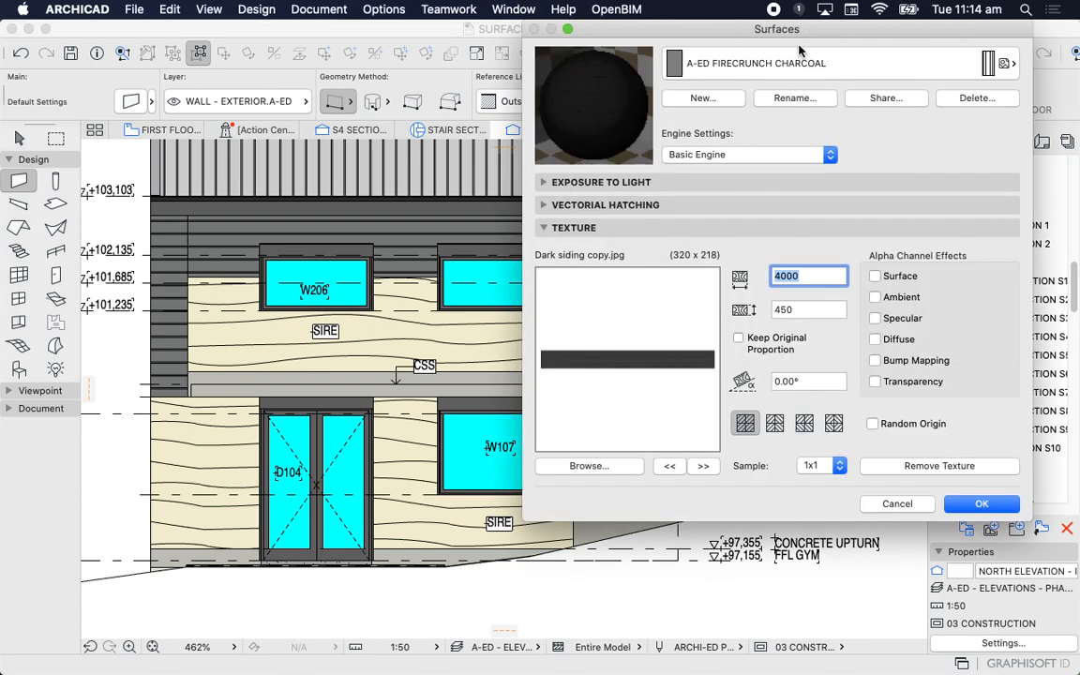
left_click(788, 63)
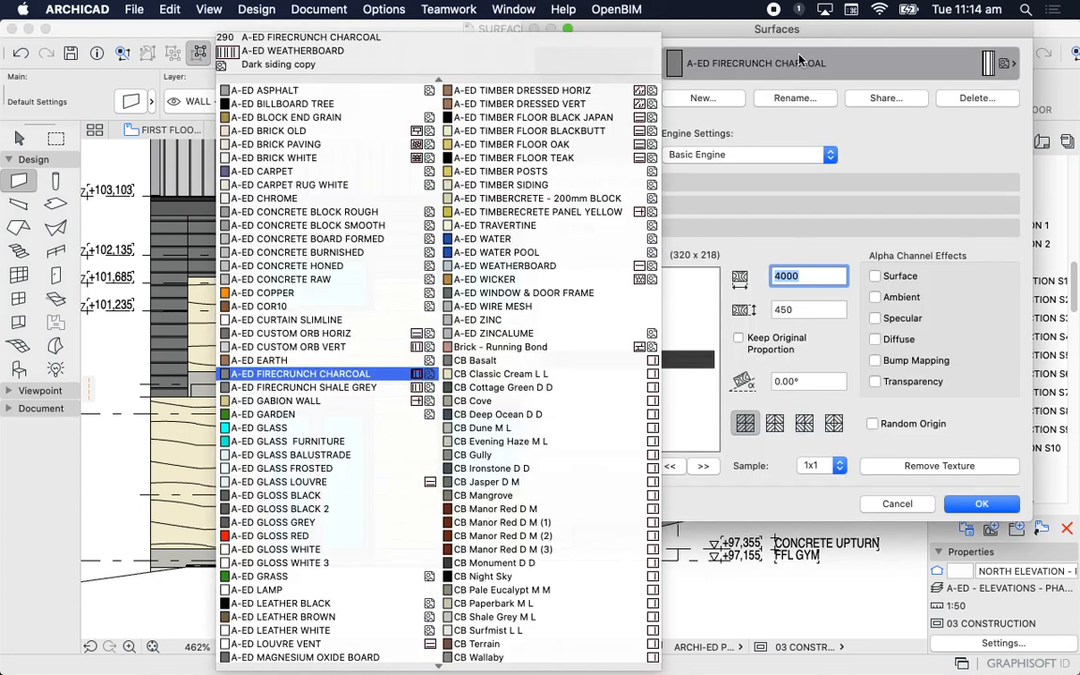
scroll(562, 119, "down", 10)
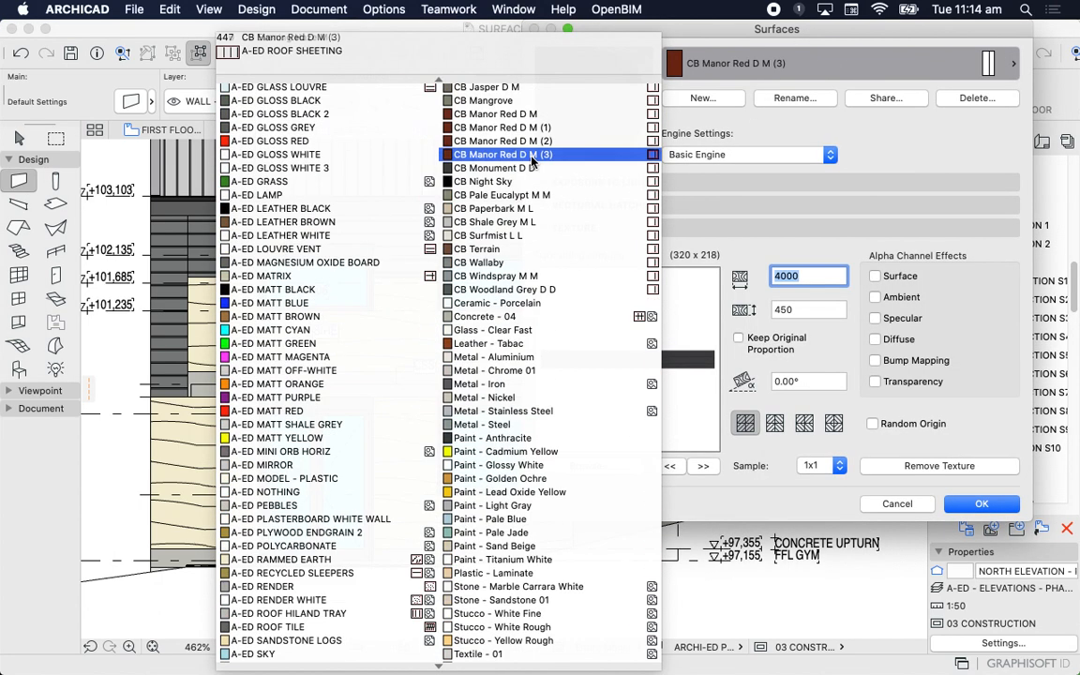
left_click(385, 557)
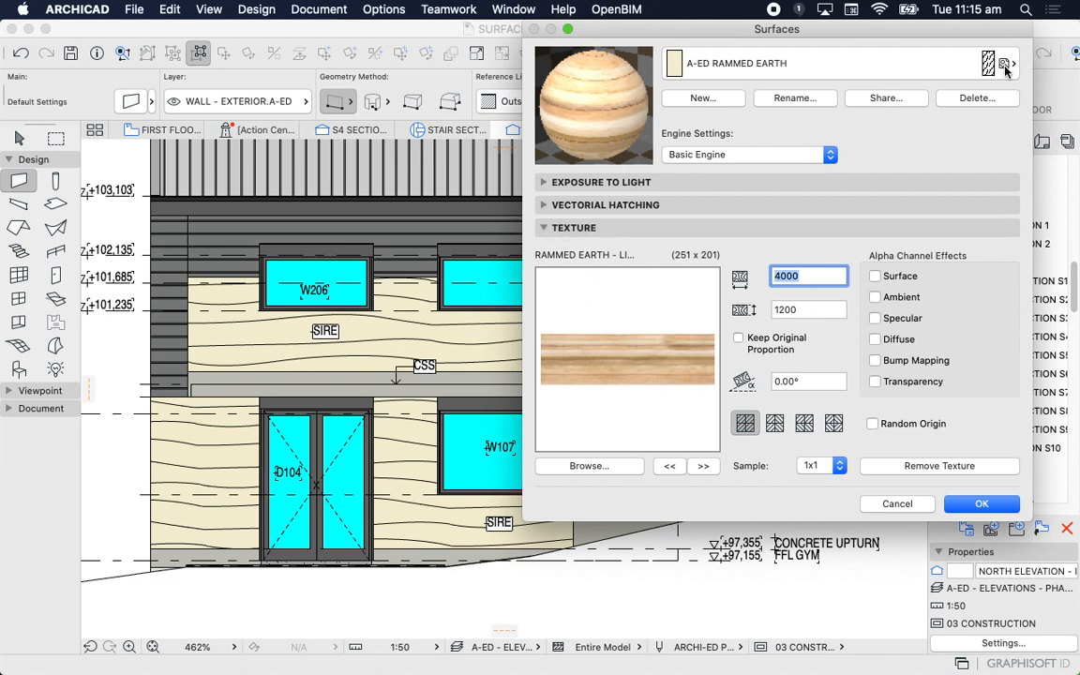
- Examine the vectorial hatching and fill choices of the A-ED RAMMED EARTH surface and close its settings
left_click(546, 206)
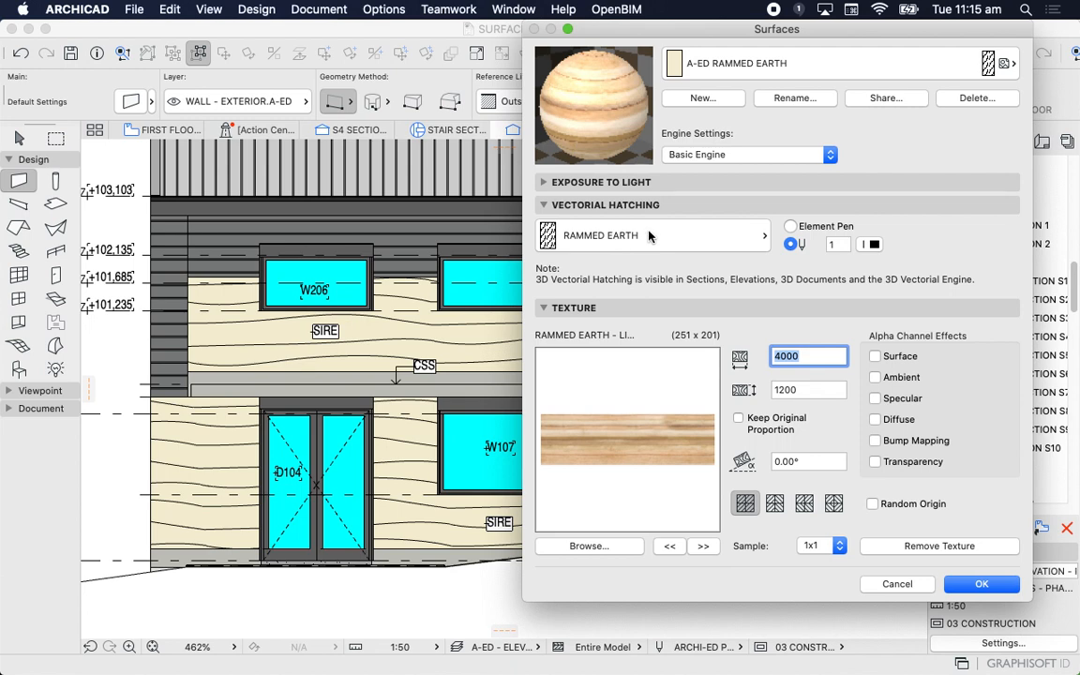
left_click(722, 240)
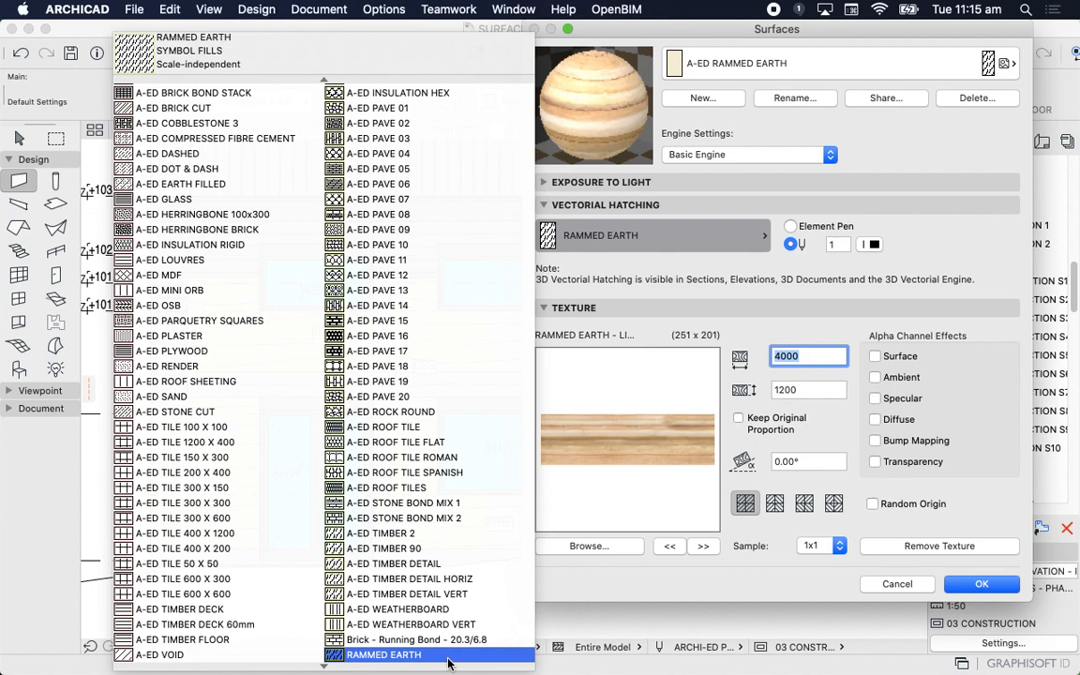
left_click(880, 145)
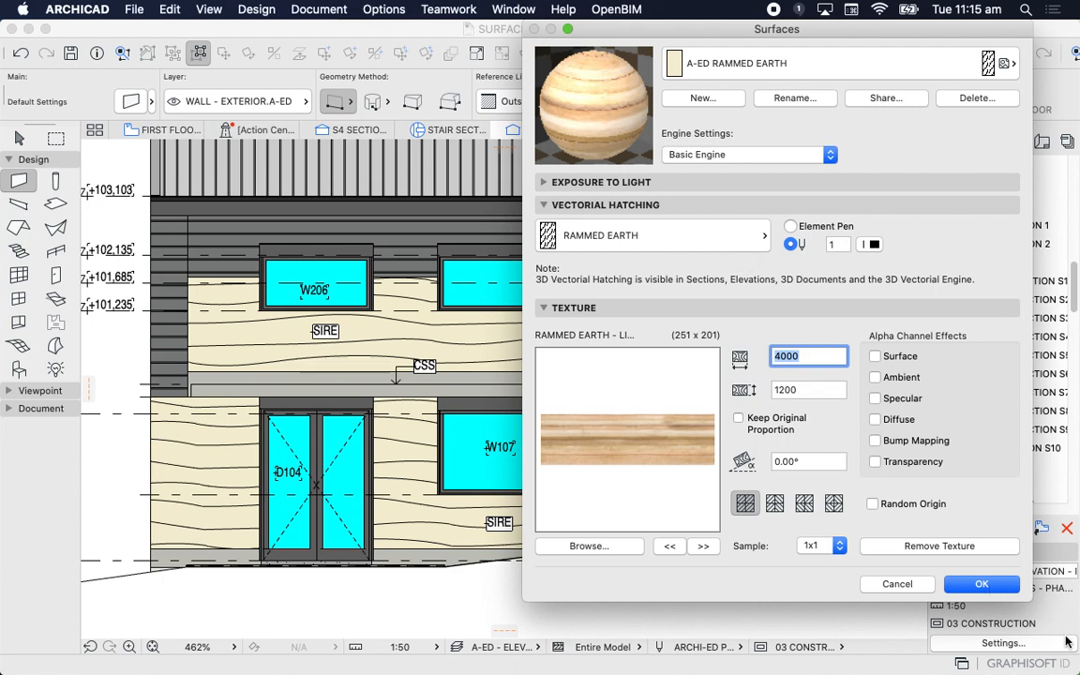
left_click(965, 581)
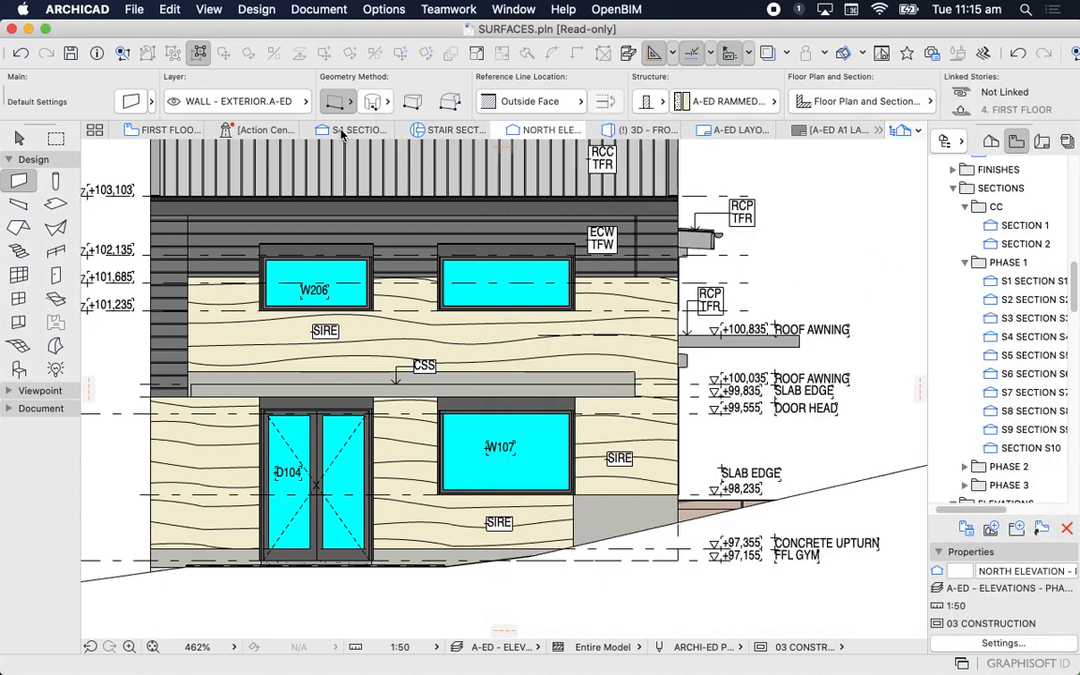
- Open the fill settings and look through the symbol fills available in the project
key("Escape")
left_click(388, 12)
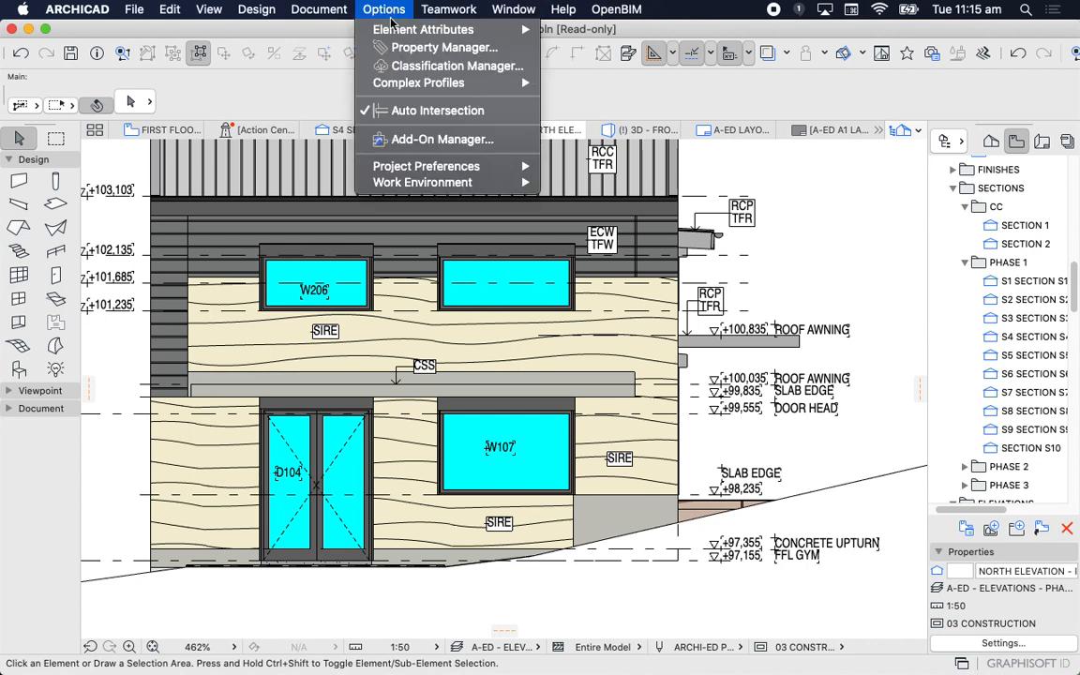
left_click(375, 29)
left_click(616, 95)
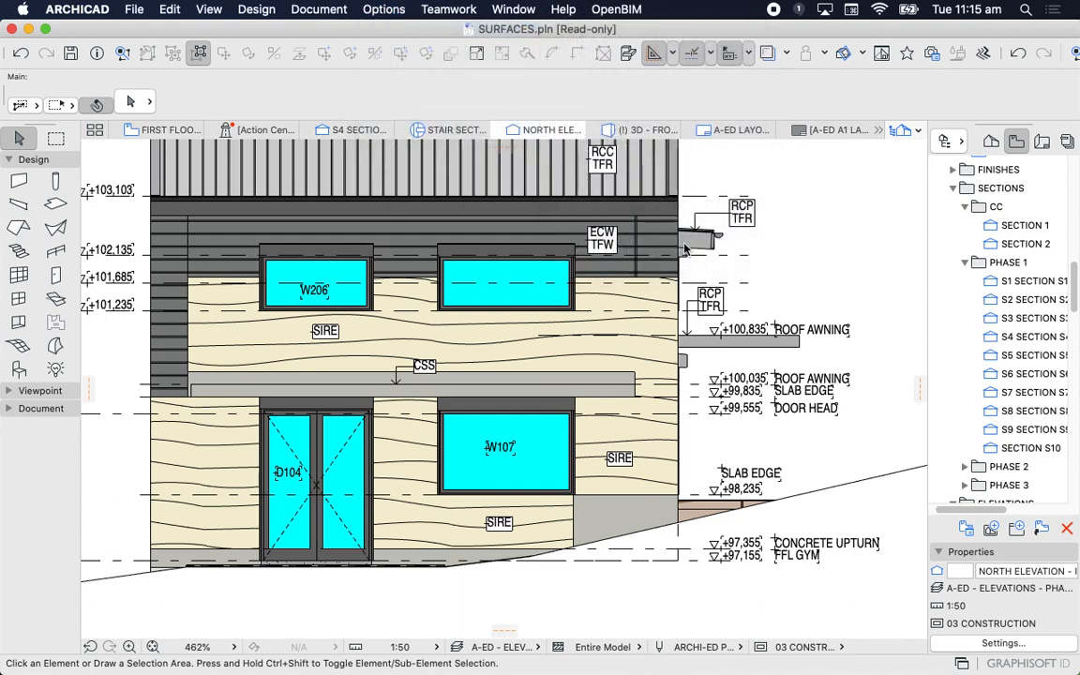
left_click(556, 64)
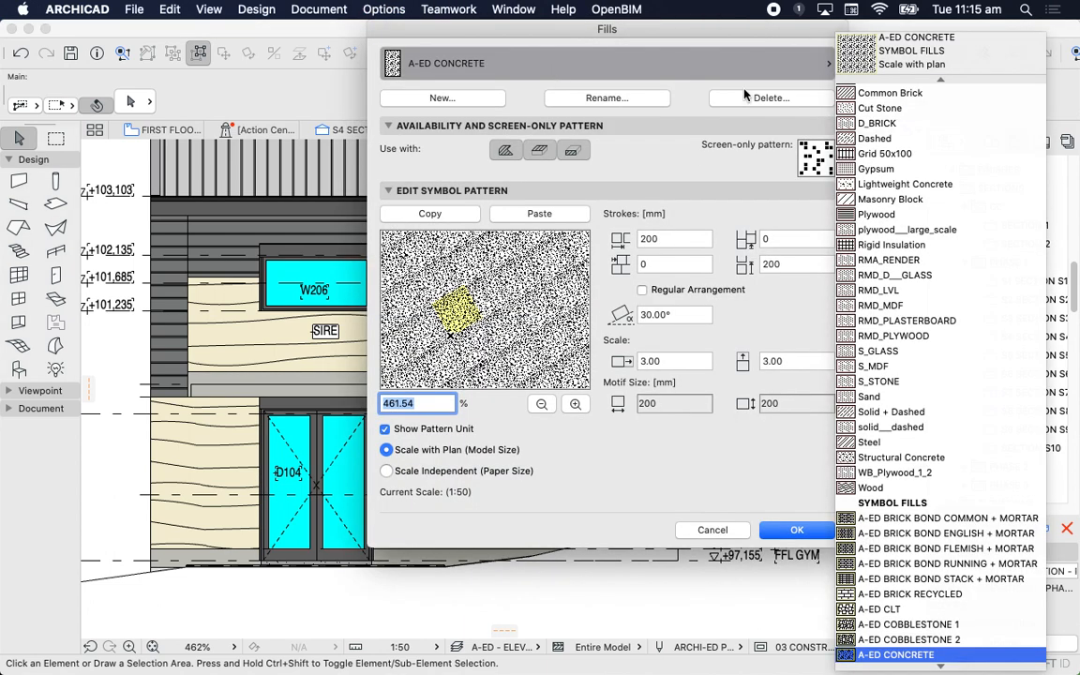
scroll(919, 235, "down", 10)
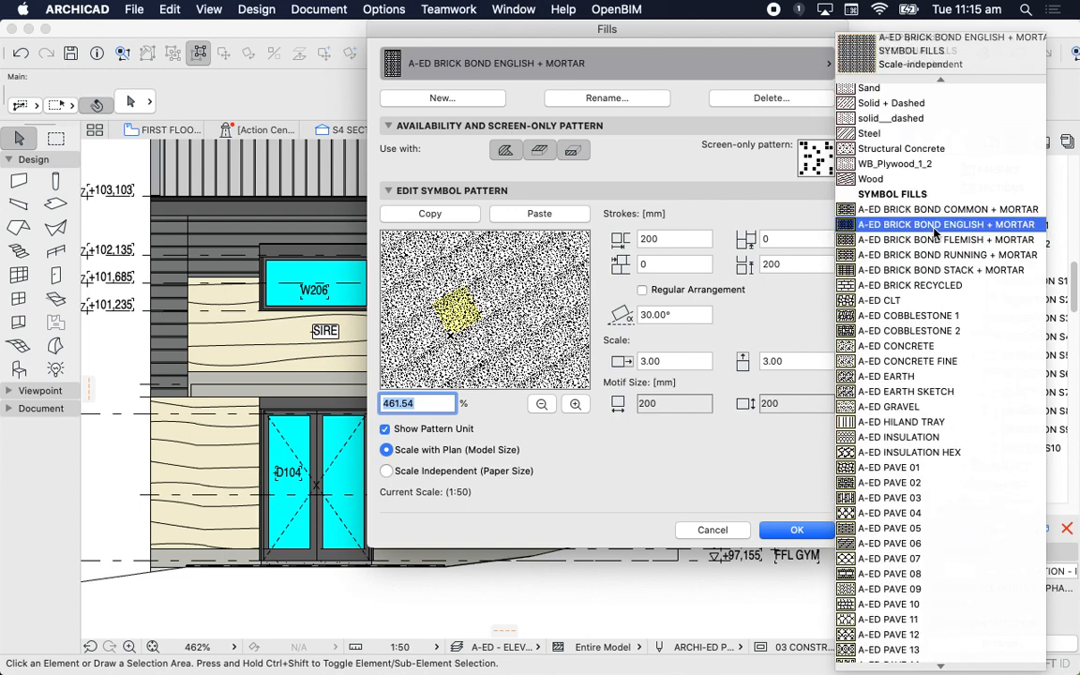
scroll(935, 233, "down", 15)
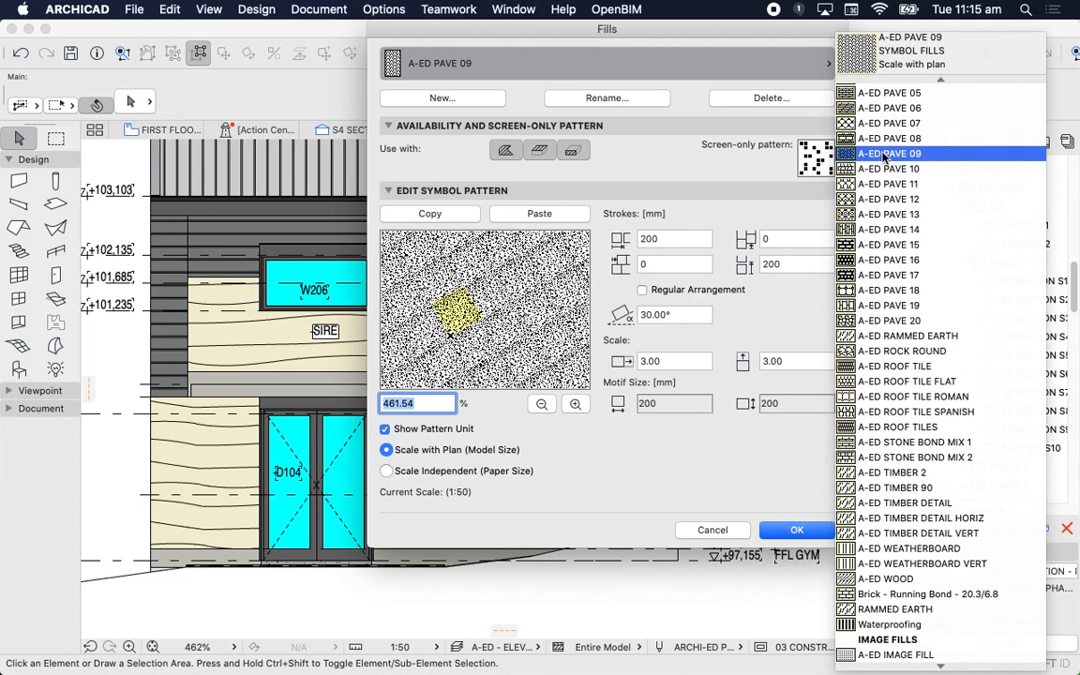
scroll(956, 309, "up", 5)
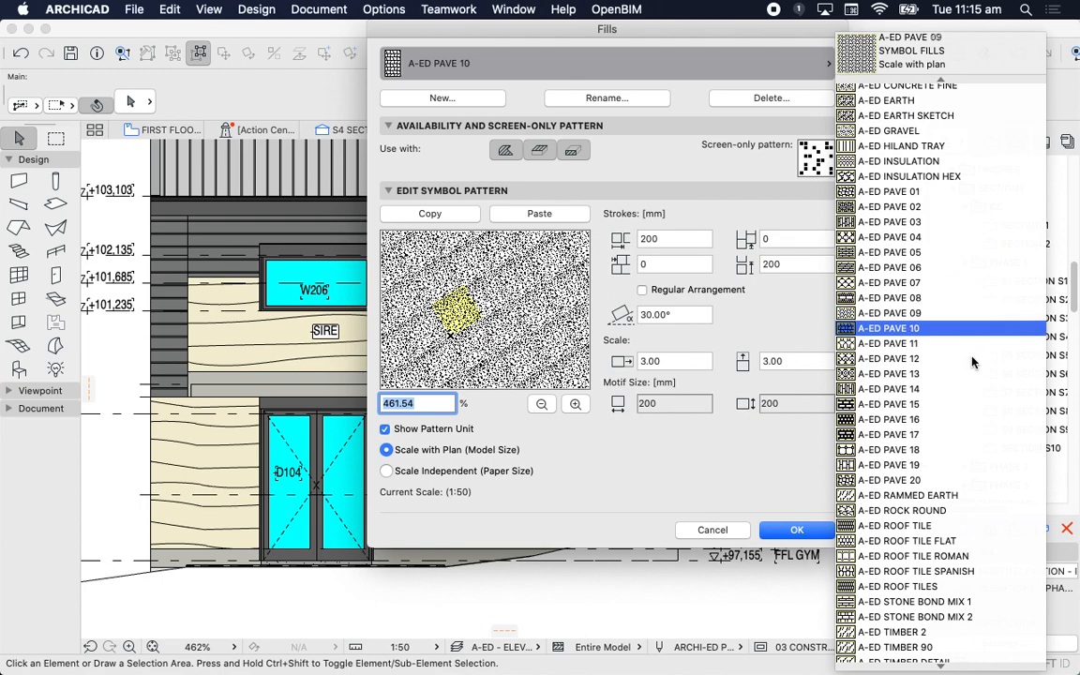
- Review the solid and vectorial fill groups in the list of fills
scroll(972, 368, "up", 20)
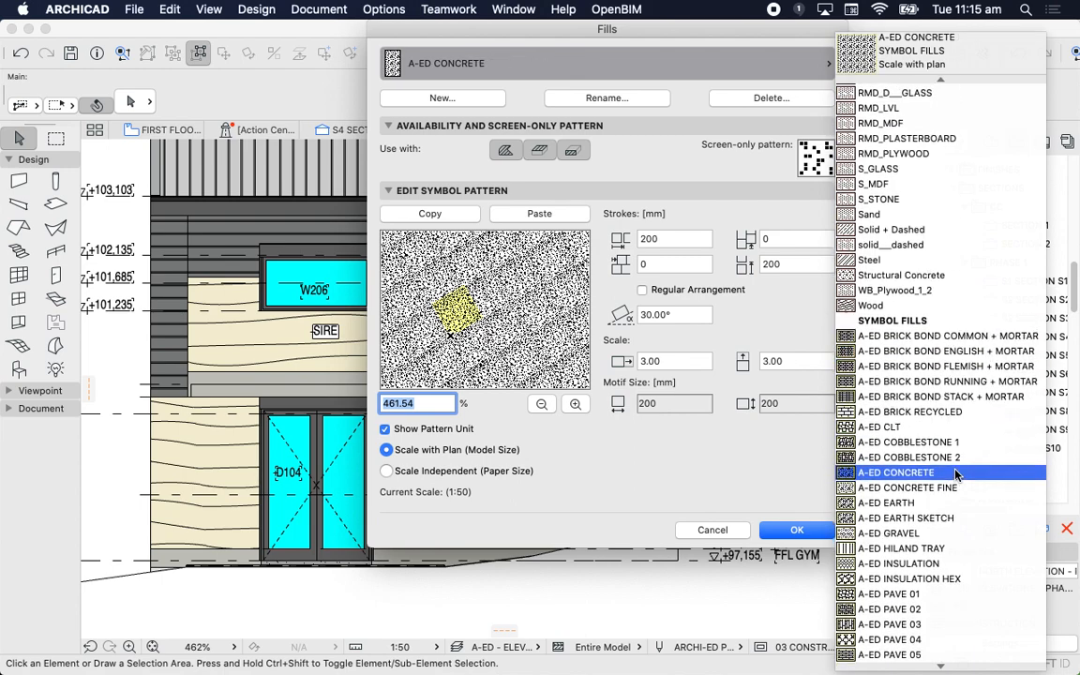
scroll(956, 461, "up", 18)
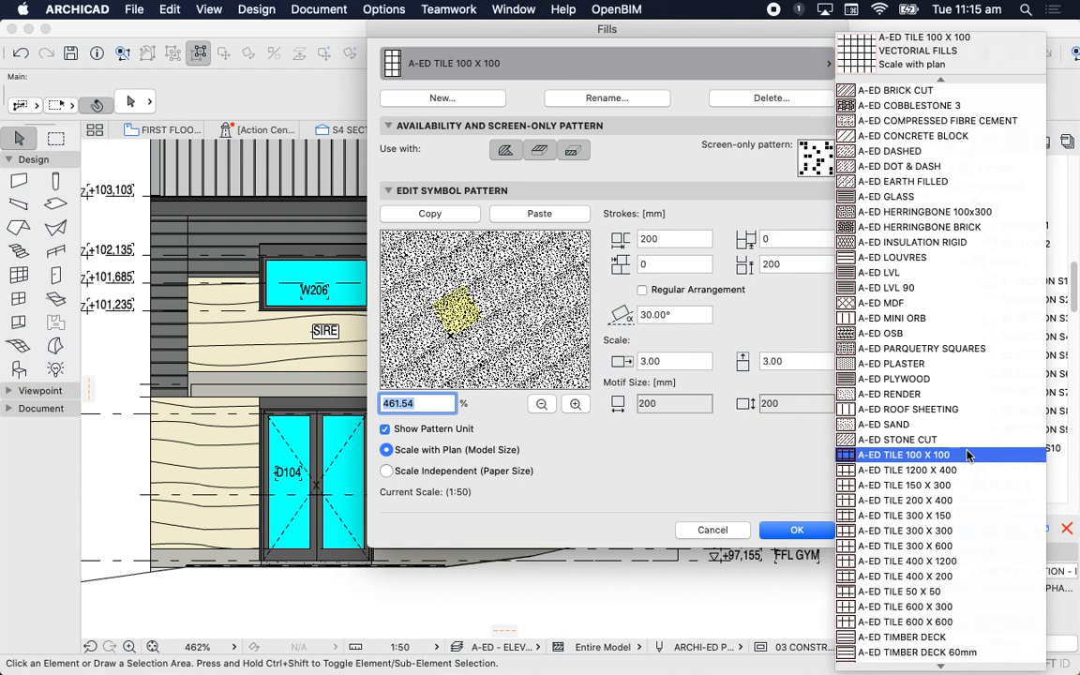
scroll(980, 480, "up", 12)
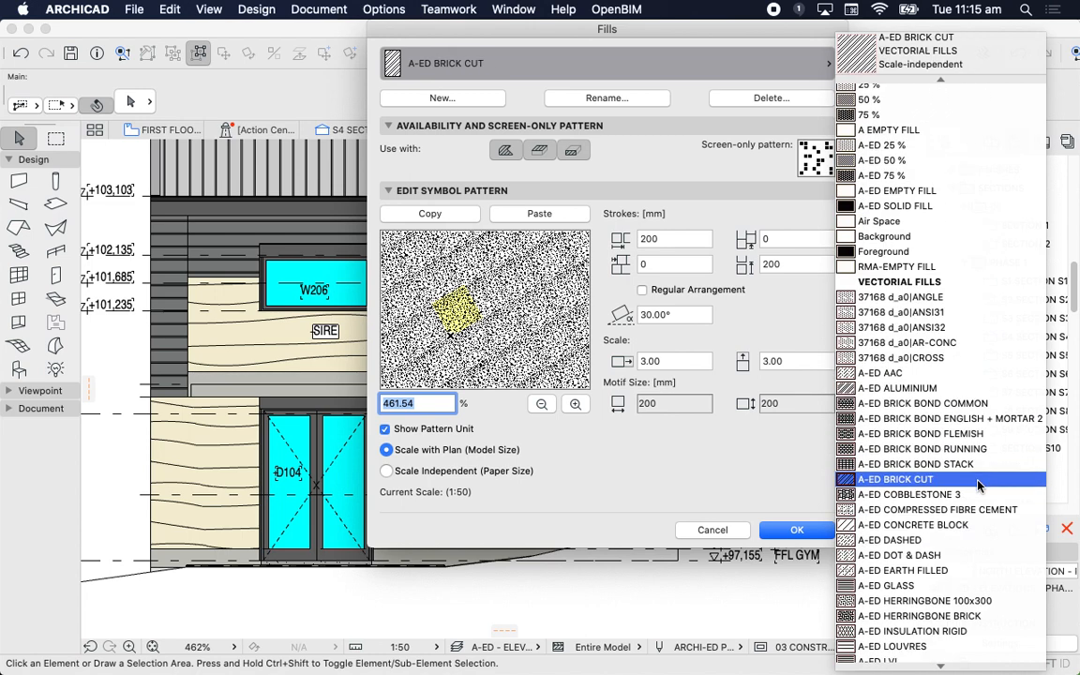
scroll(983, 487, "up", 1)
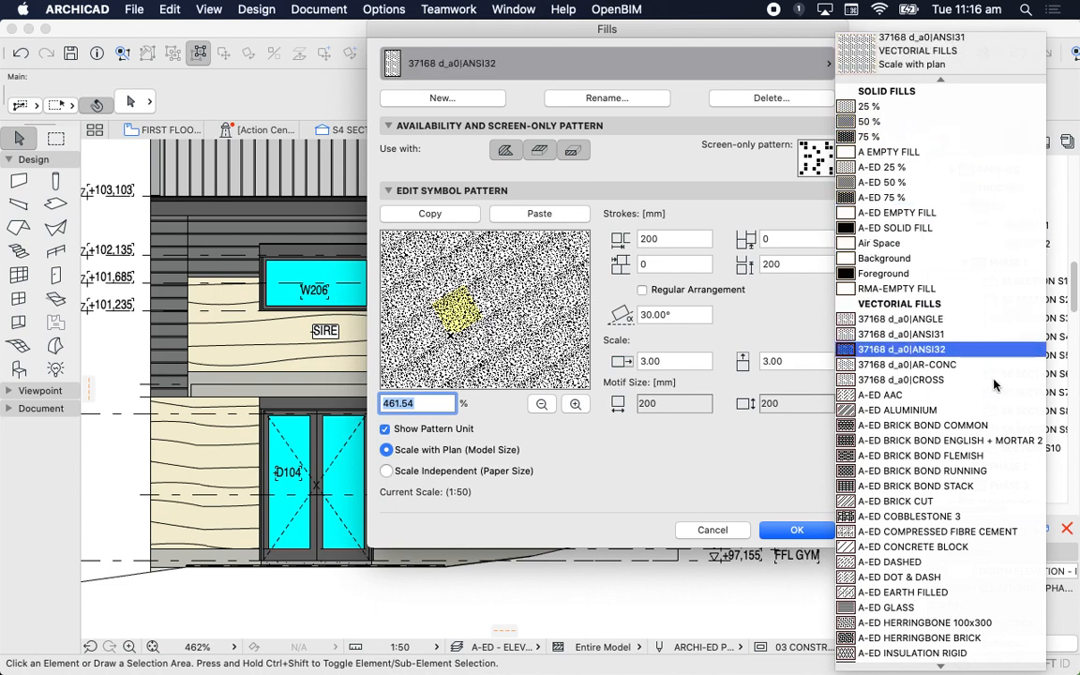
scroll(938, 375, "down", 2)
scroll(995, 378, "down", 8)
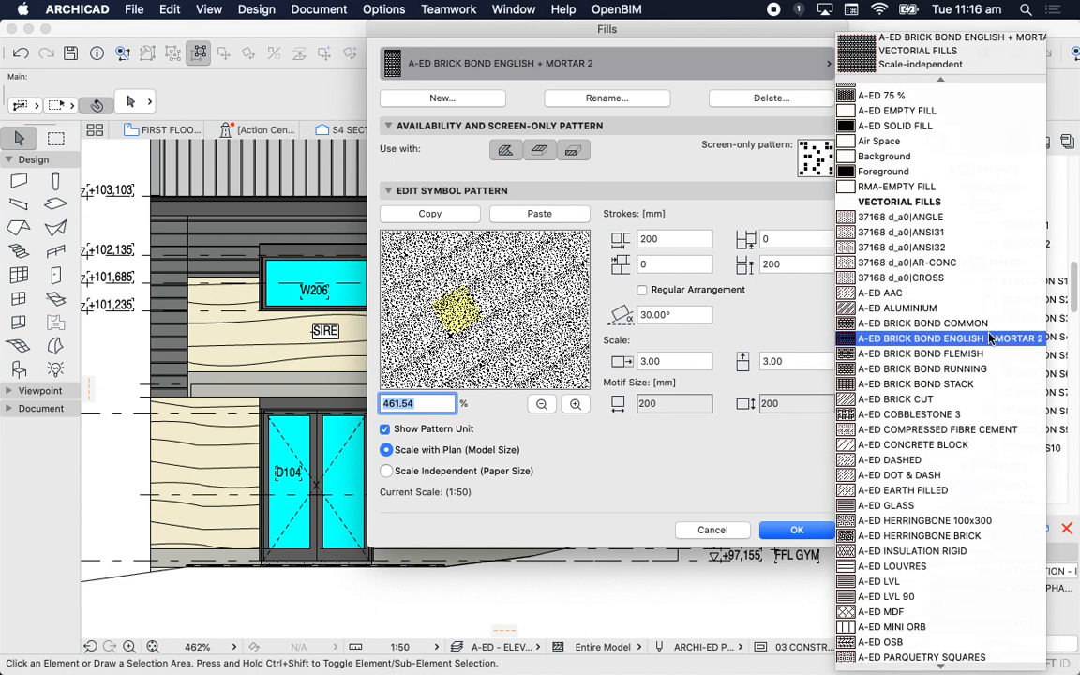
scroll(978, 267, "down", 15)
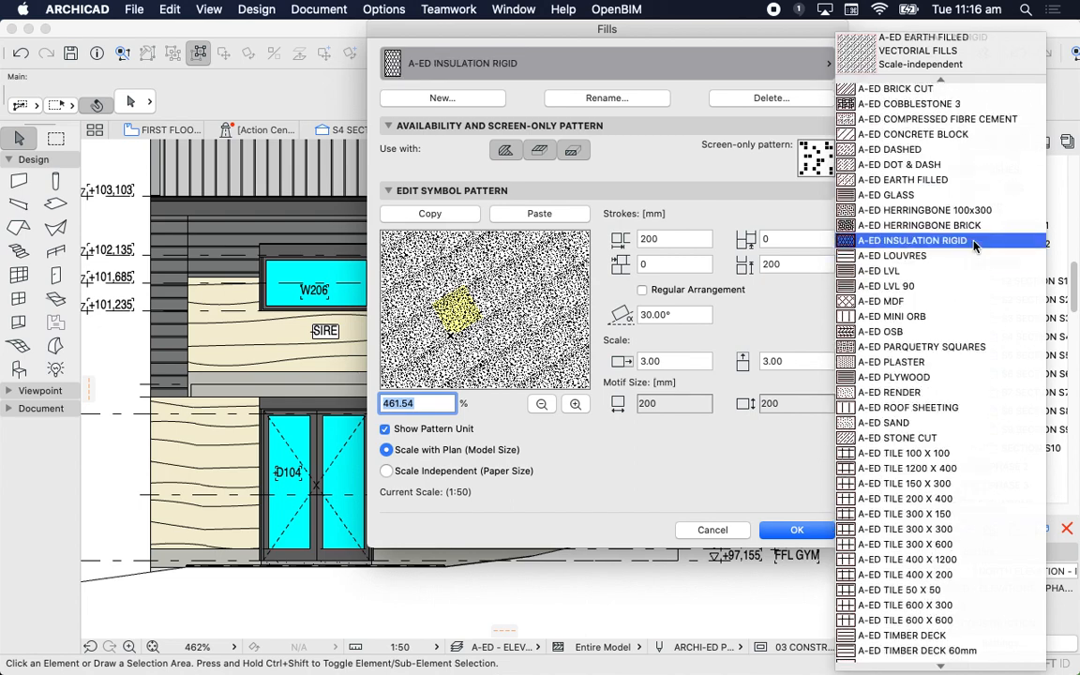
- Compare the remaining vectorial fills with the symbol fills and display the A-ED RAMMED EARTH symbol fill
scroll(969, 220, "down", 8)
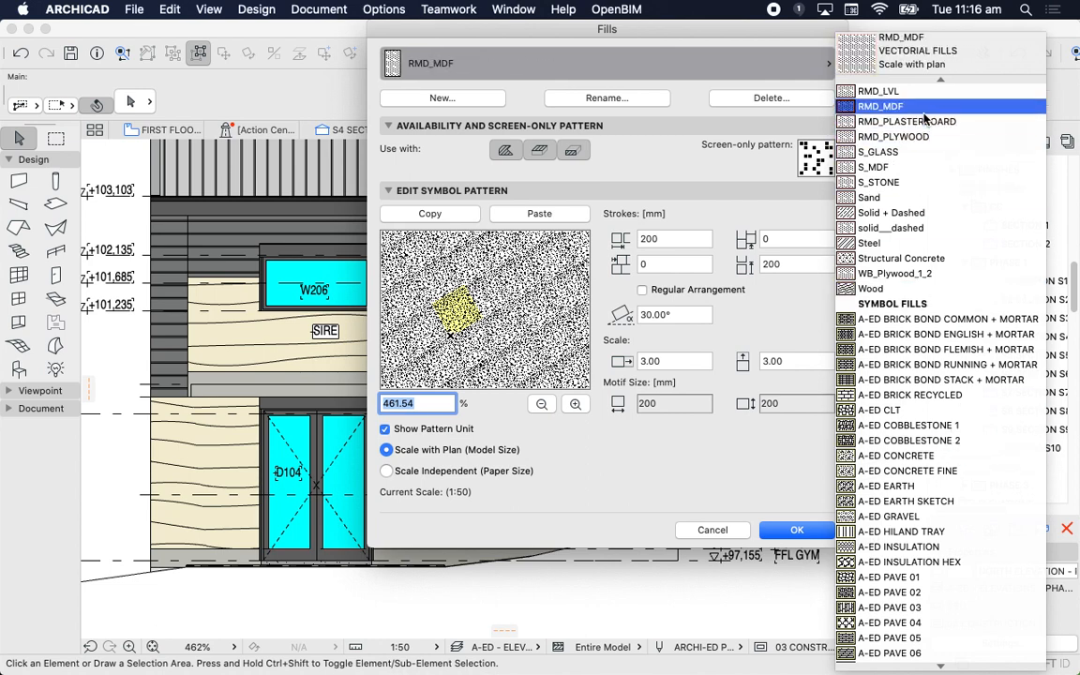
scroll(938, 131, "down", 20)
scroll(1002, 259, "up", 7)
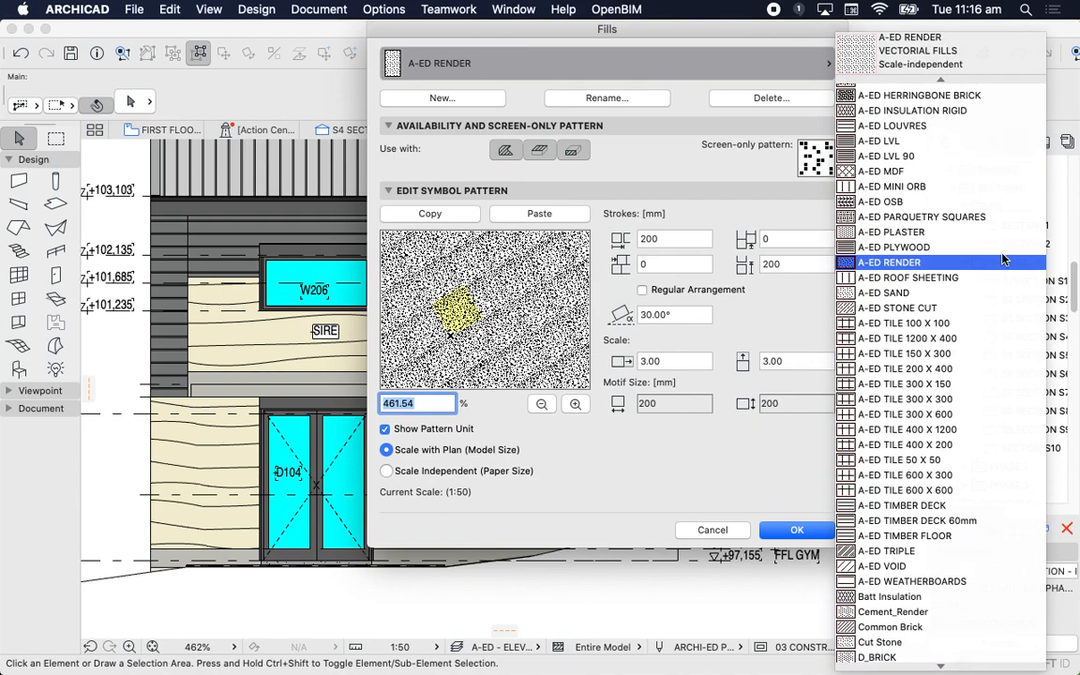
scroll(984, 205, "down", 15)
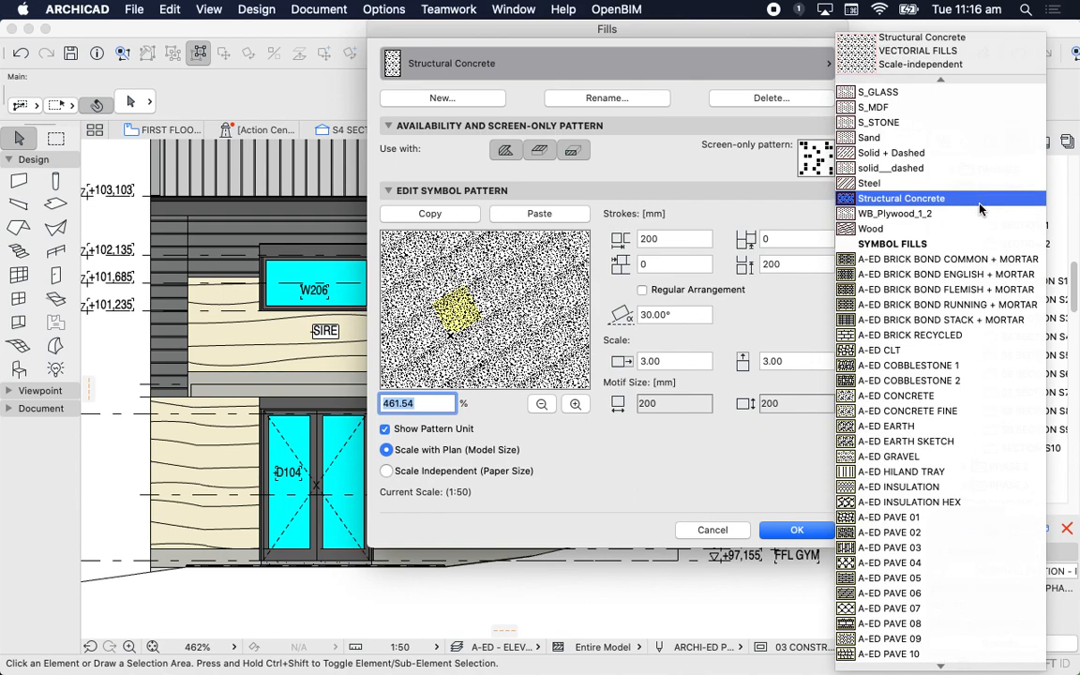
scroll(979, 208, "down", 10)
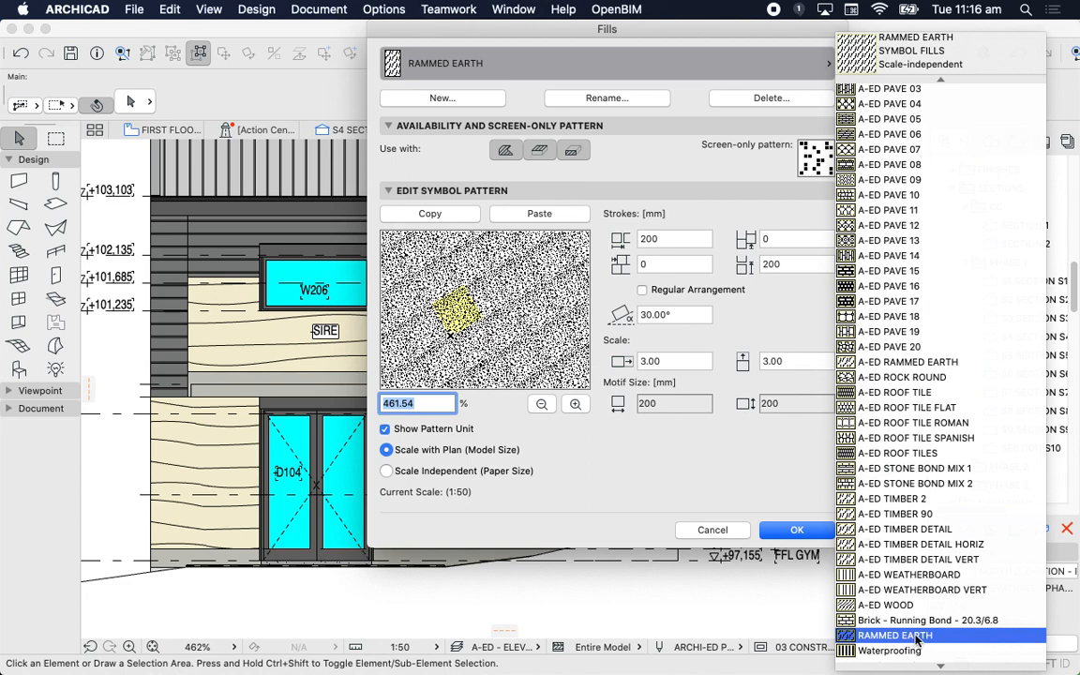
left_click(900, 362)
- Display the RAMMED EARTH symbol fill, examine its availability and pattern, and close the fill settings
left_click(786, 61)
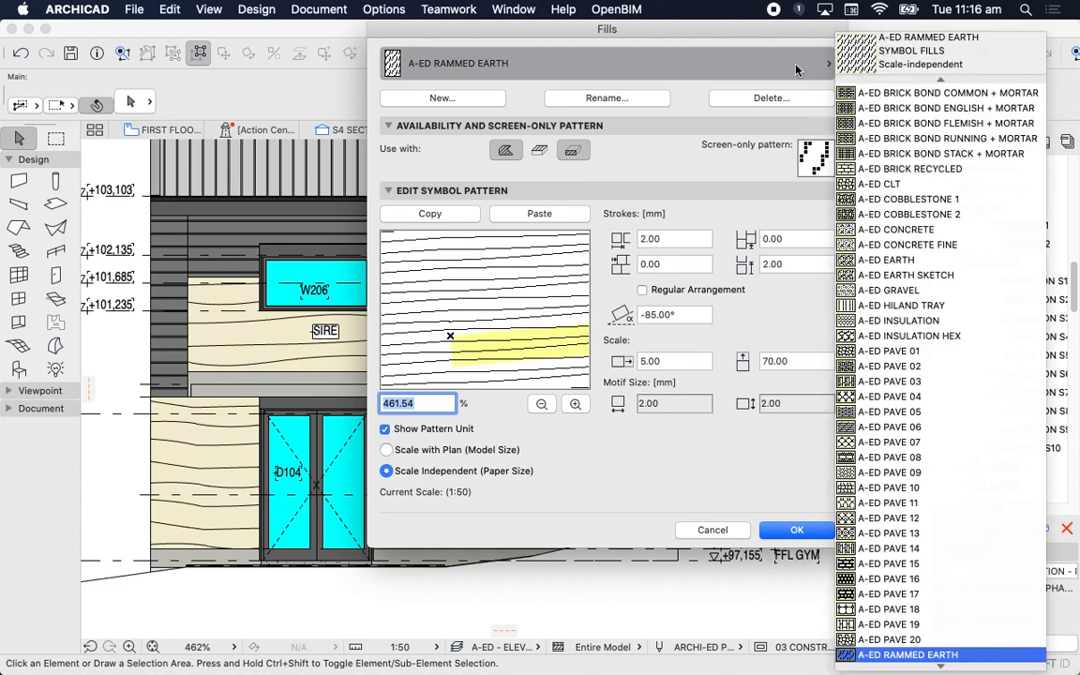
scroll(1012, 417, "down", 5)
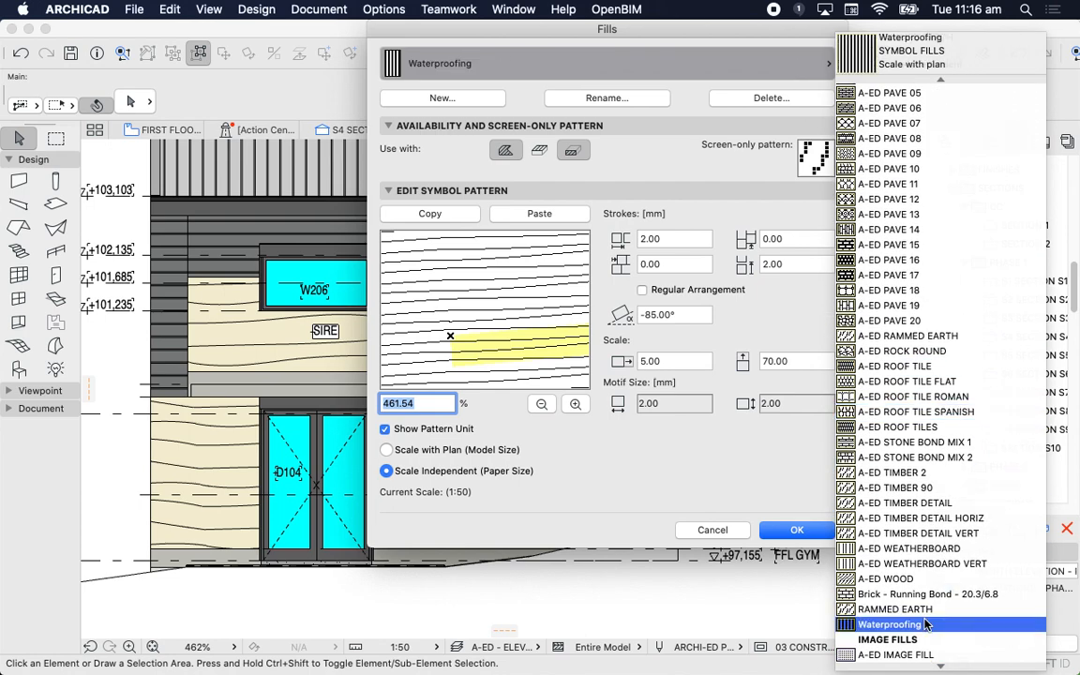
left_click(956, 609)
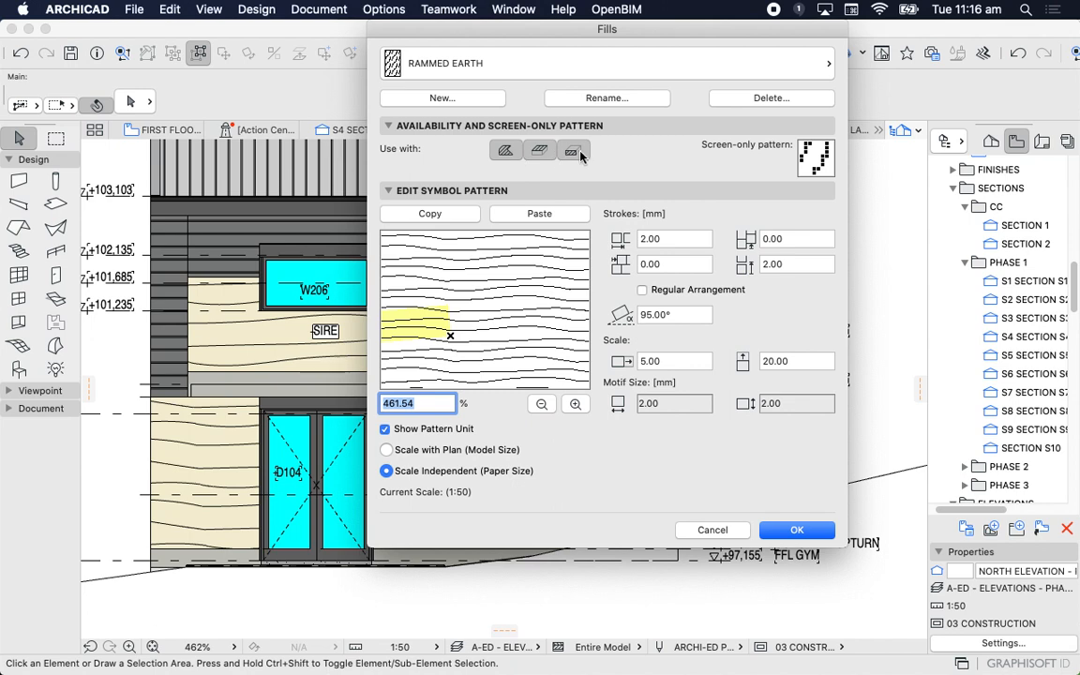
left_click(797, 530)
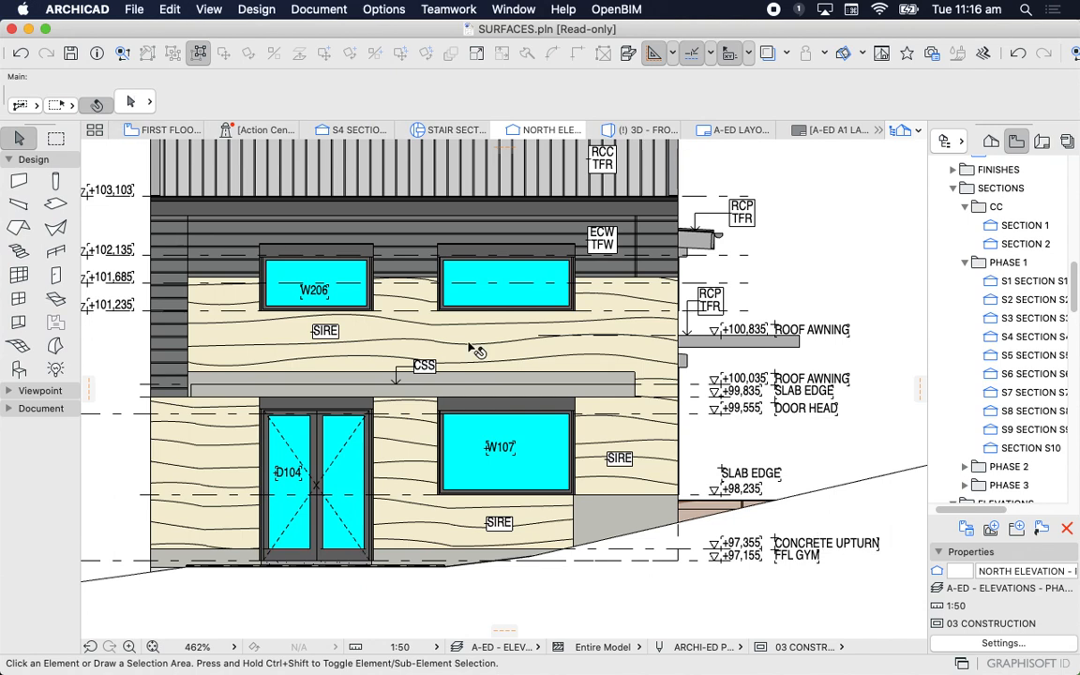
- Select the wall beneath the unlabelled upper window and display the light exposure settings of the A-ED RAMMED EARTH surface
left_click(530, 358)
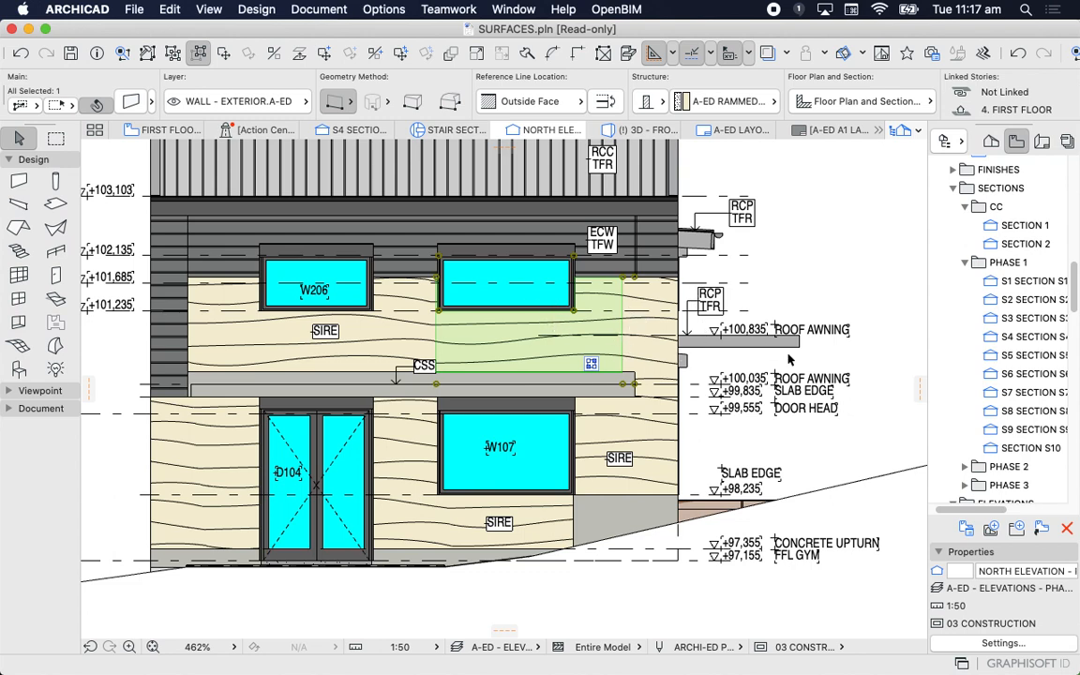
left_click(383, 9)
mouse_move(424, 29)
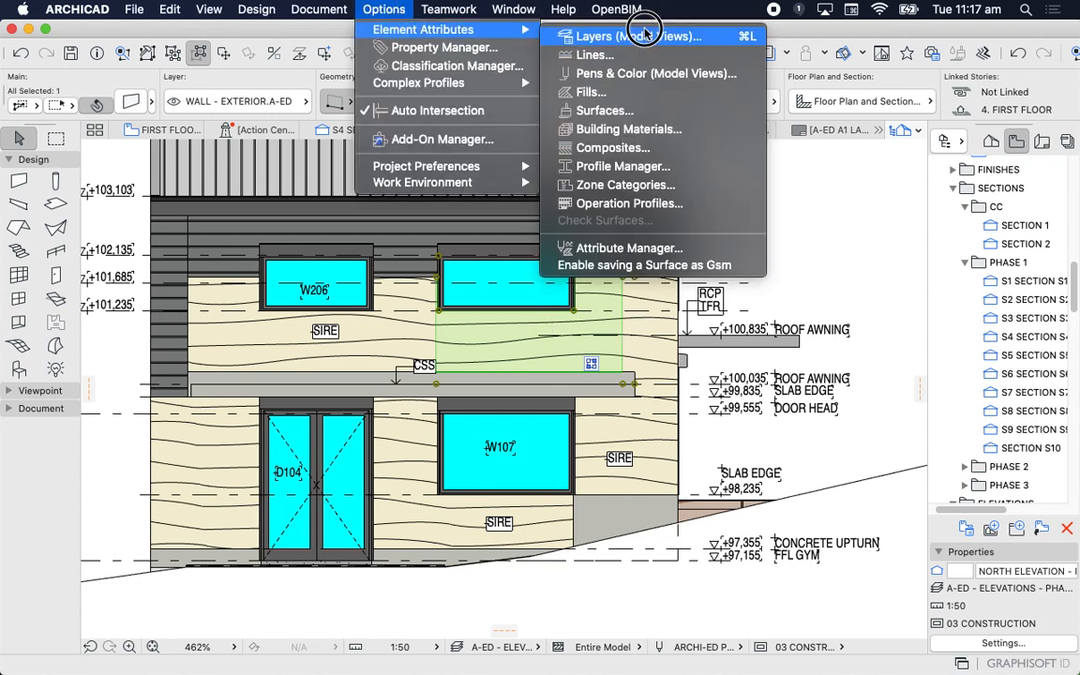
left_click(643, 111)
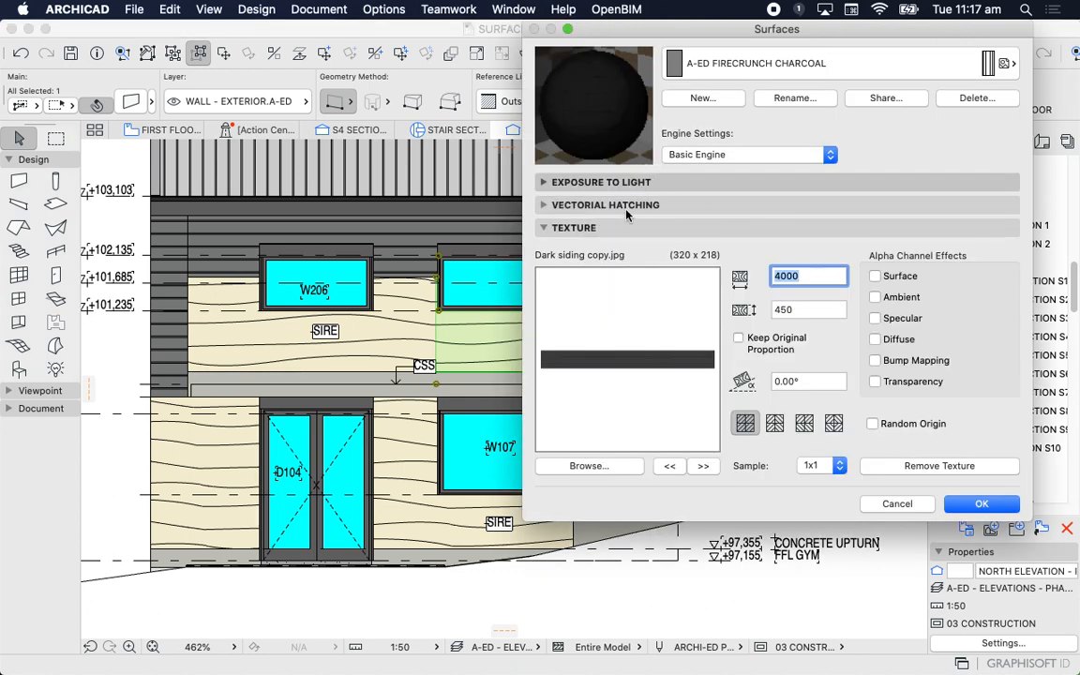
left_click(609, 182)
left_click(712, 63)
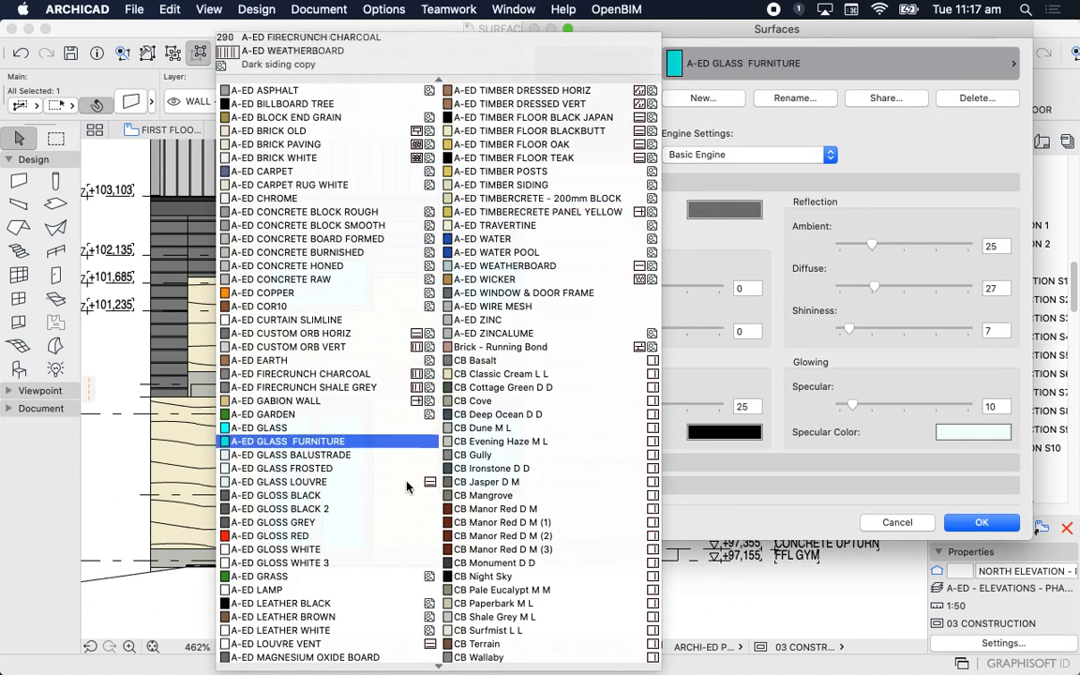
scroll(455, 266, "down", 1)
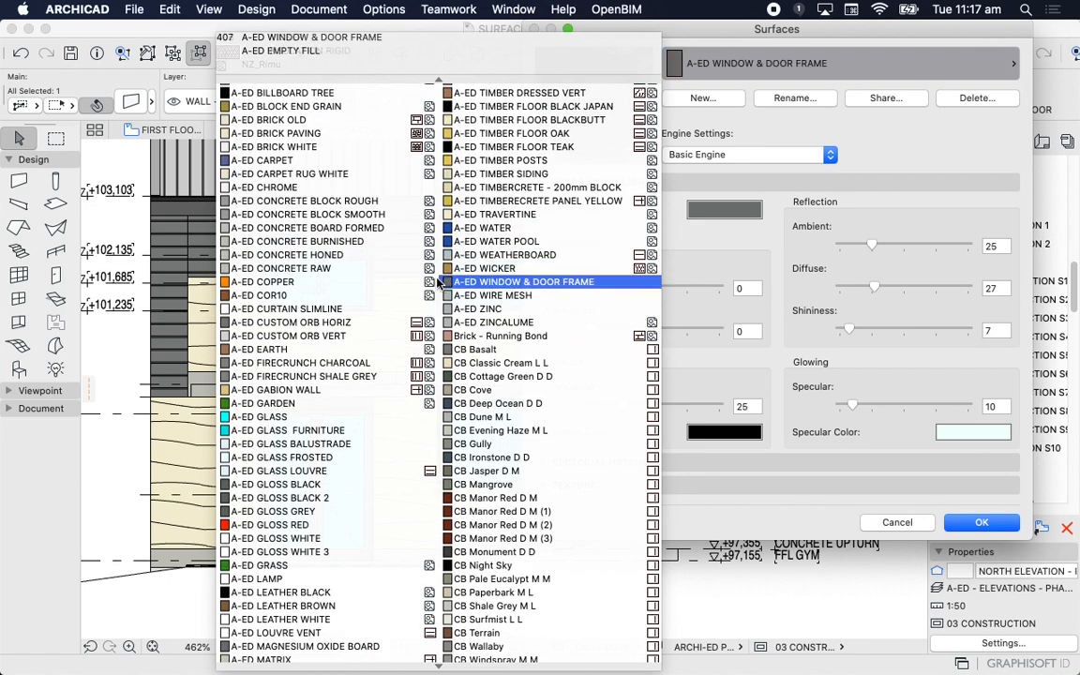
scroll(439, 281, "down", 10)
left_click(370, 527)
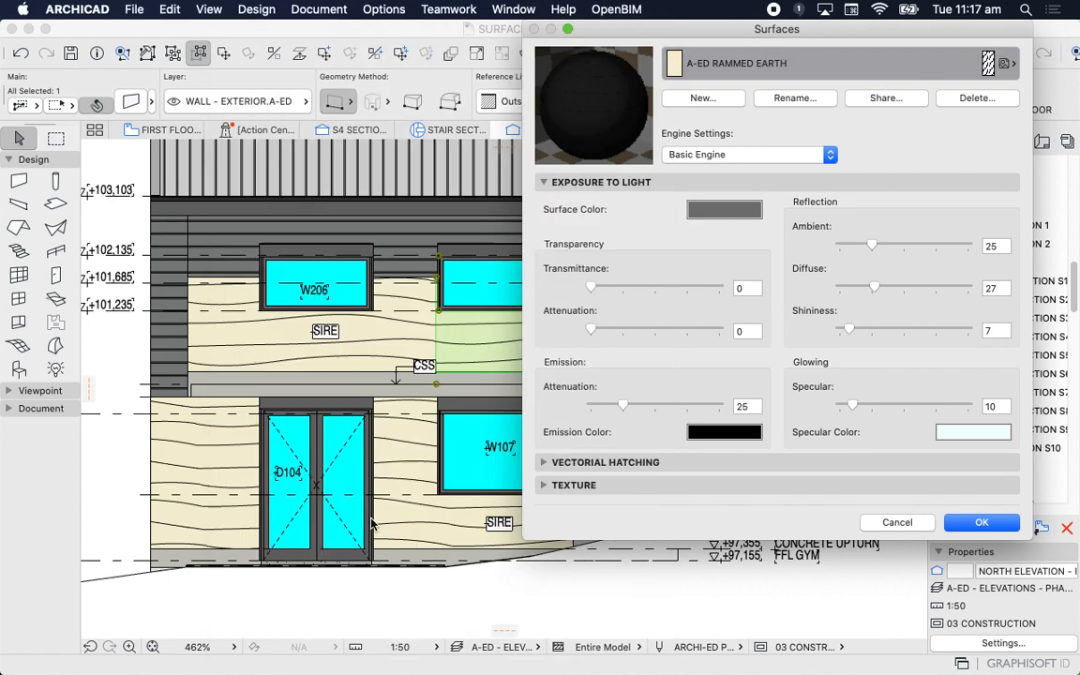
- Change the A-ED RAMMED EARTH surface colour to a darker, more saturated yellow, apply it and deselect the wall
left_click(720, 211)
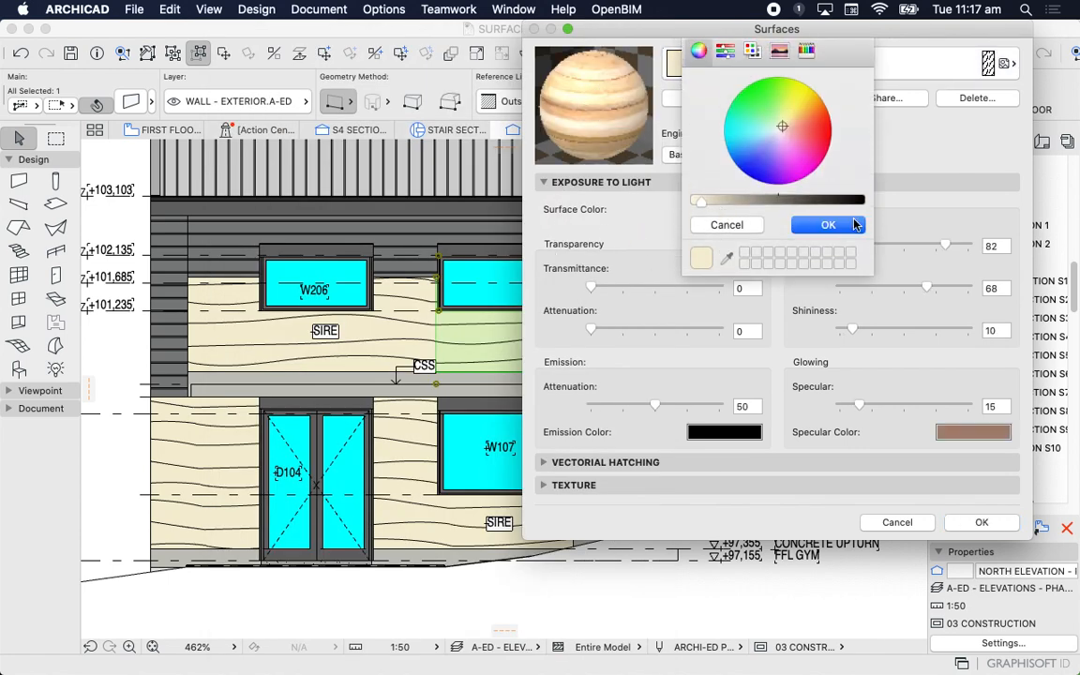
left_click(790, 117)
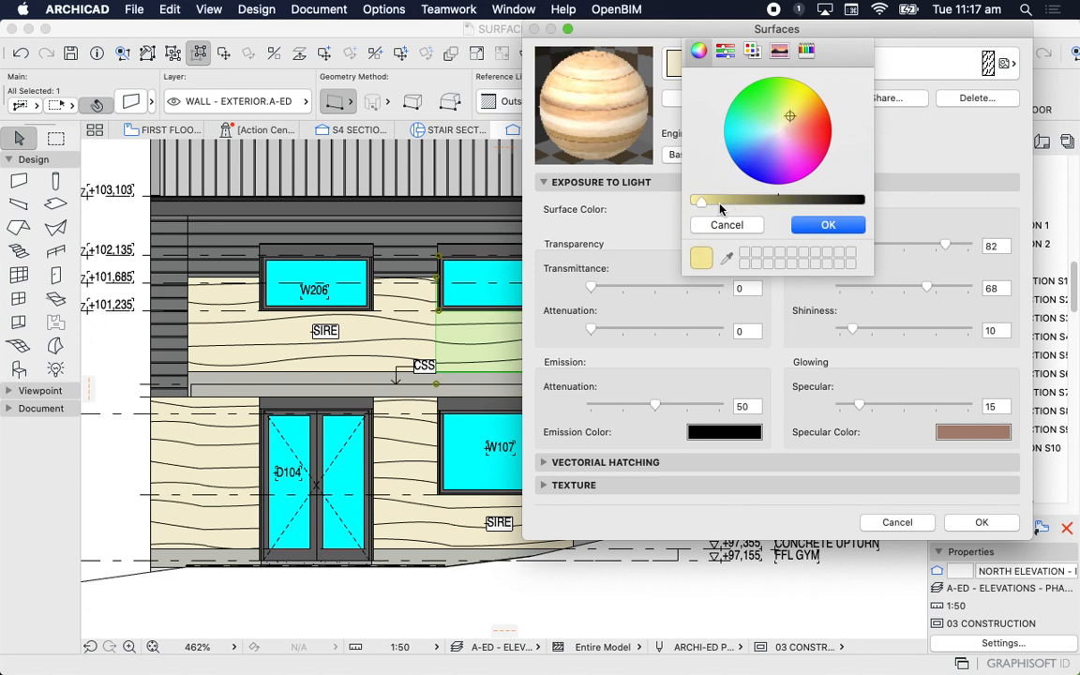
left_click(713, 203)
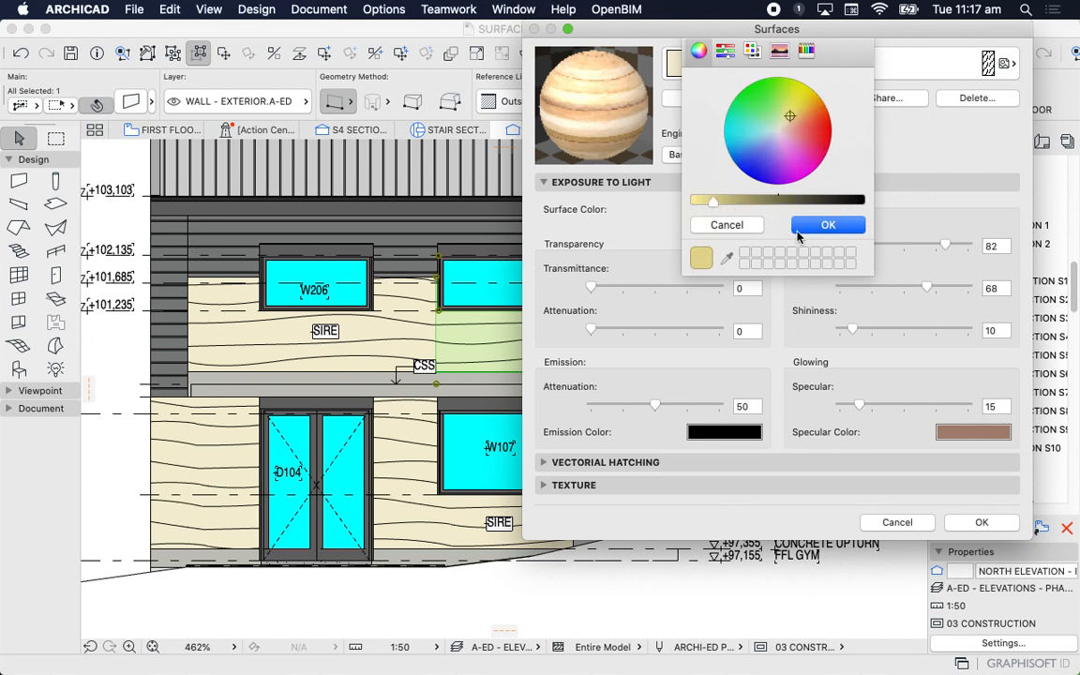
left_click(828, 225)
left_click(981, 523)
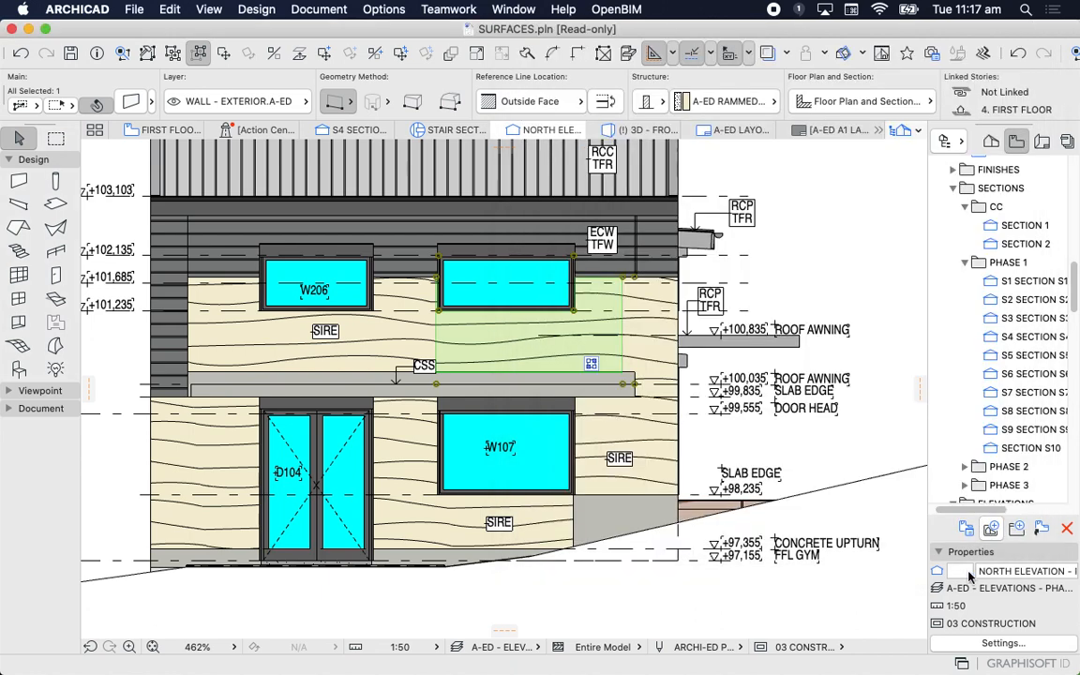
left_click(823, 265)
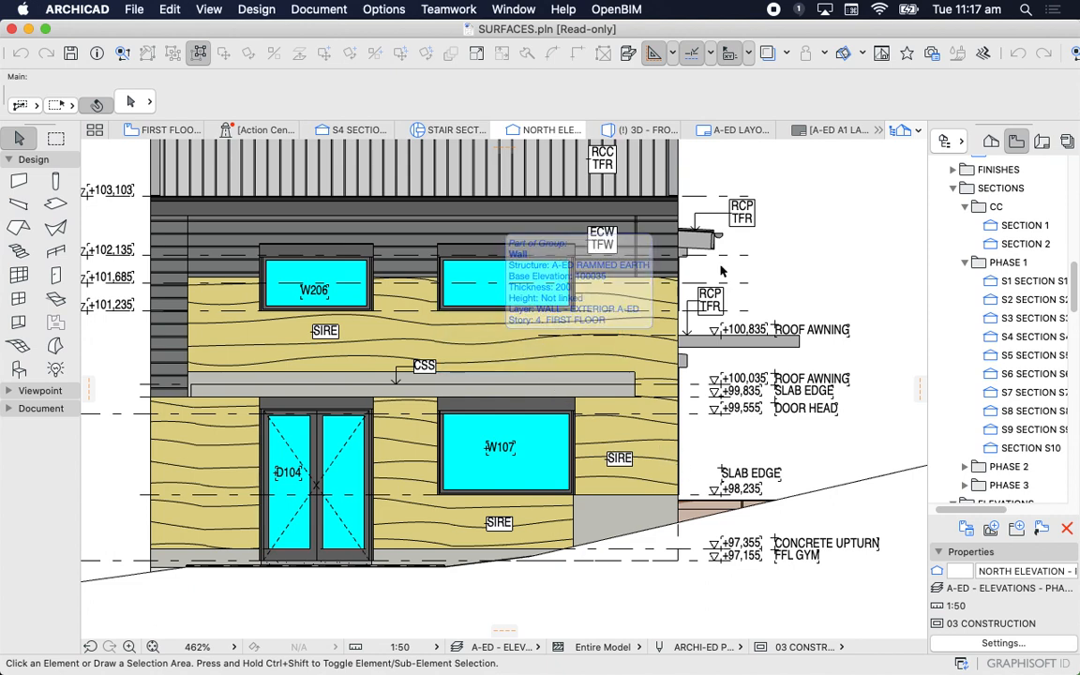
- Change the A-ED RAMMED EARTH surface colour to a lighter, paler yellow in the surface attributes and apply it
left_click(402, 9)
mouse_move(397, 30)
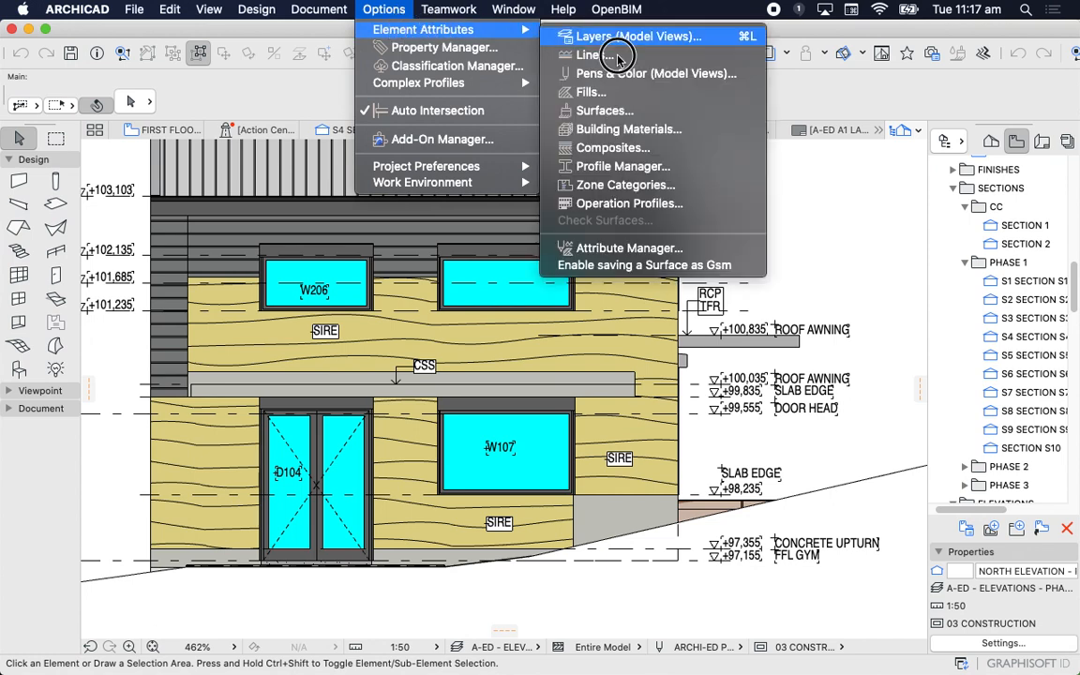
left_click(683, 112)
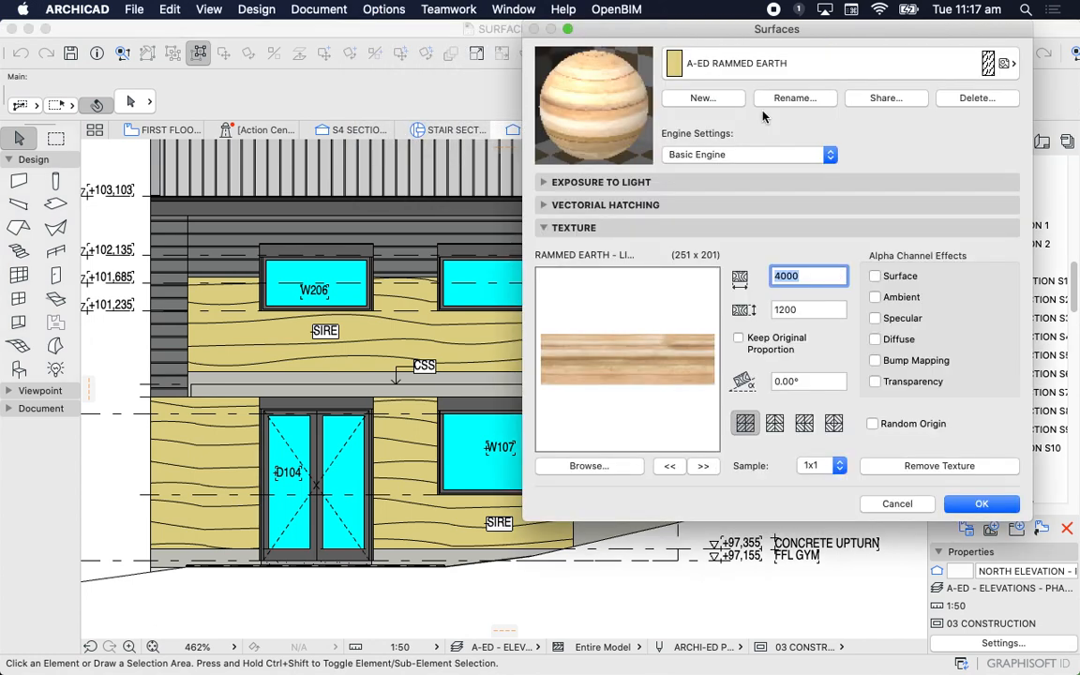
left_click(619, 182)
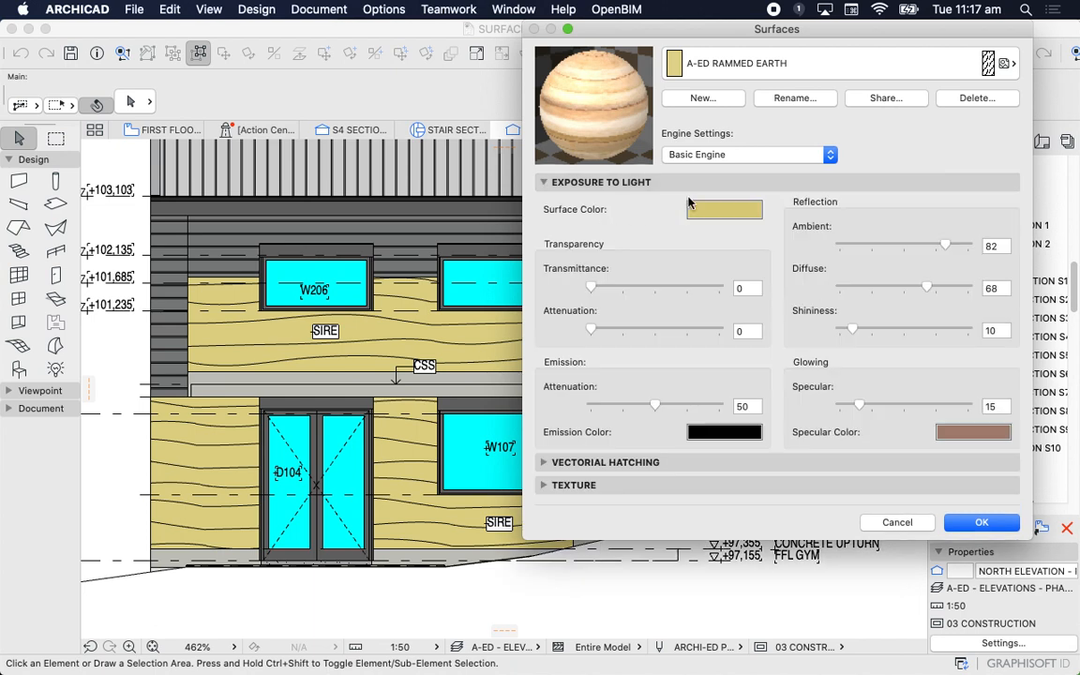
left_click(738, 218)
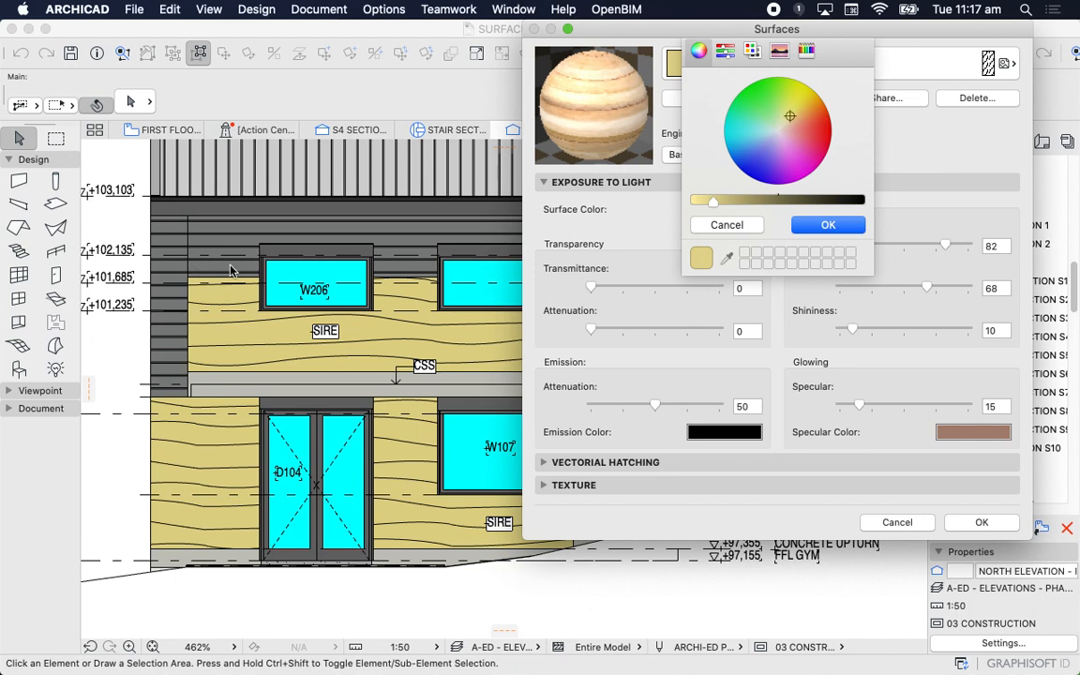
left_click_drag(704, 201, 702, 203)
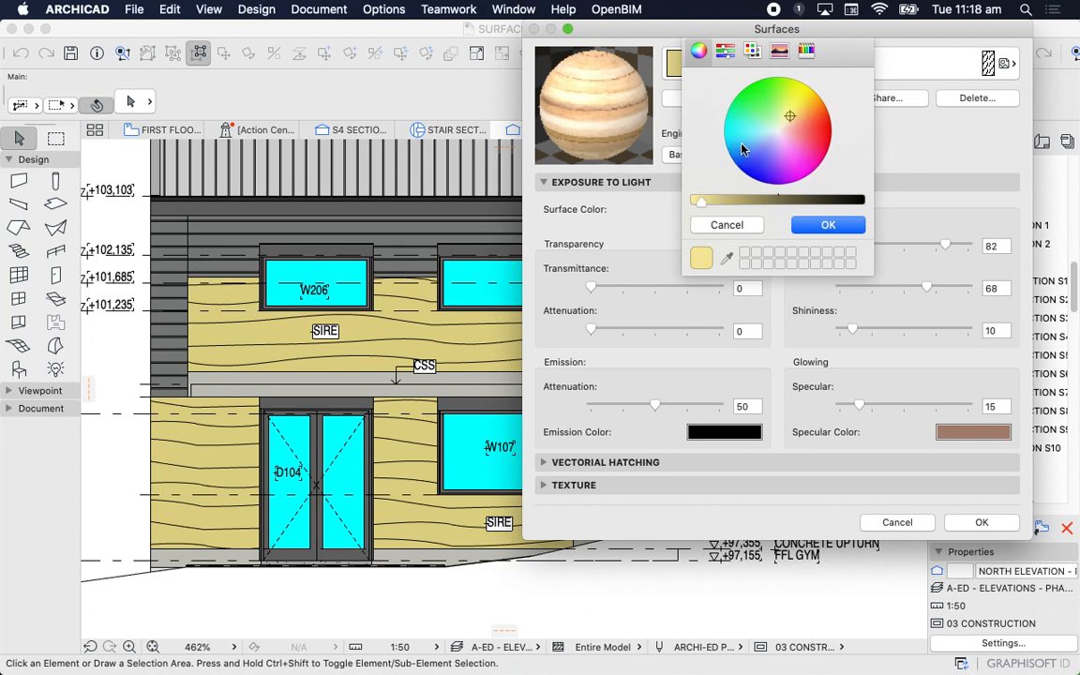
left_click_drag(789, 116, 788, 121)
left_click(823, 223)
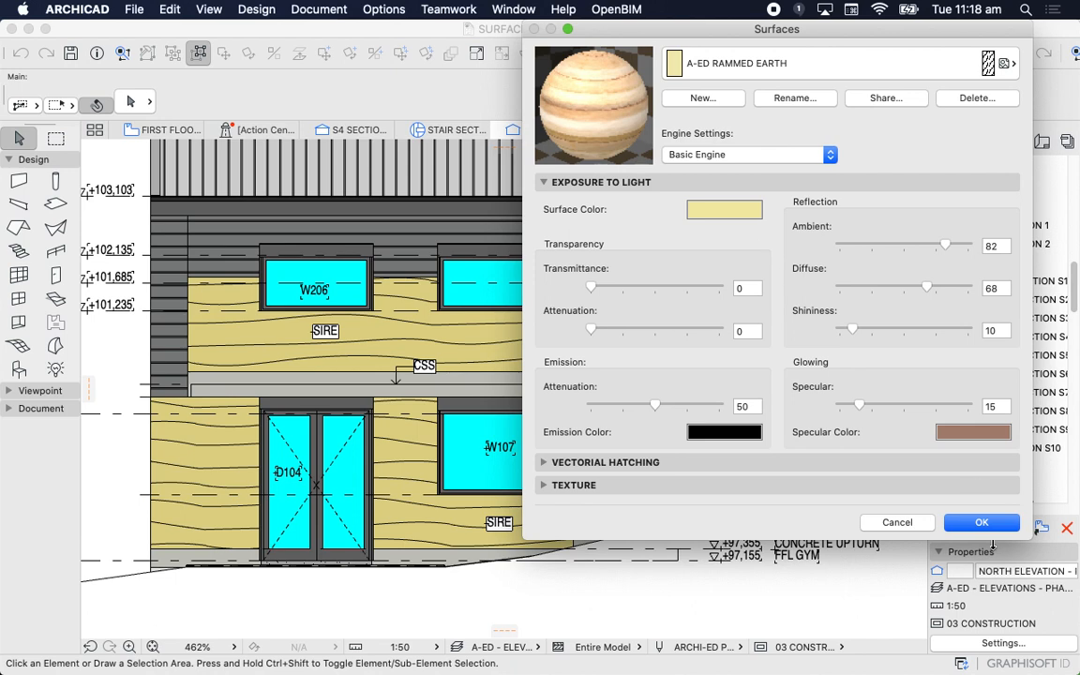
left_click(990, 527)
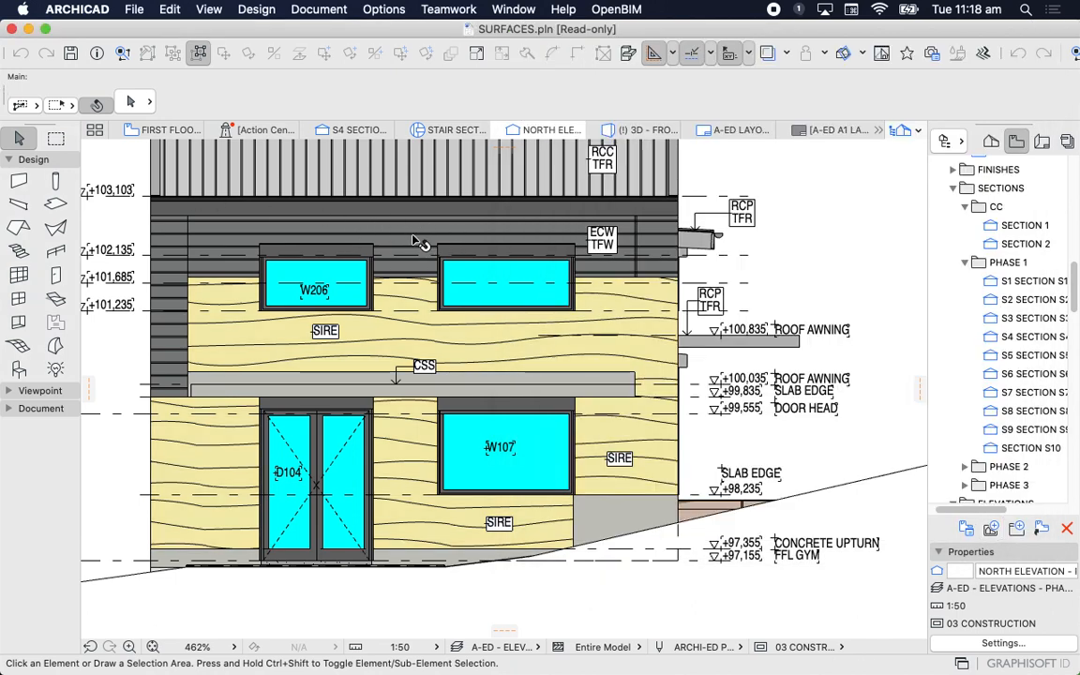
- Select the dark cladding wall between the upper windows, inspect its model surfaces and the available surface list, cancel the settings and deselect it
left_click(417, 236)
left_click(141, 102)
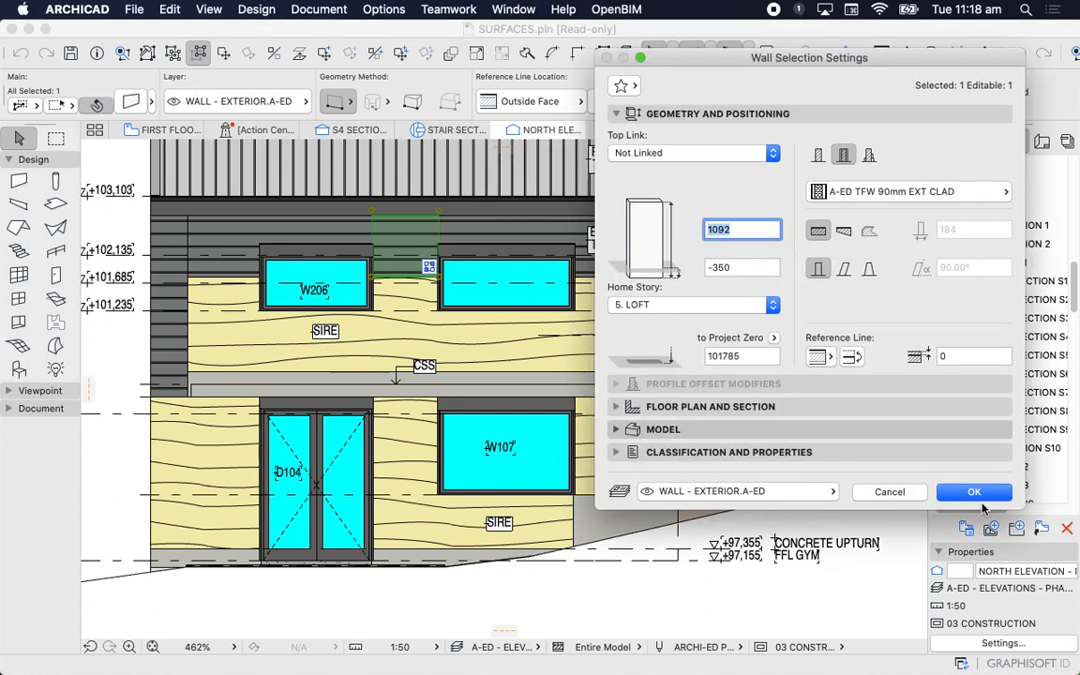
left_click(722, 428)
left_click(682, 249)
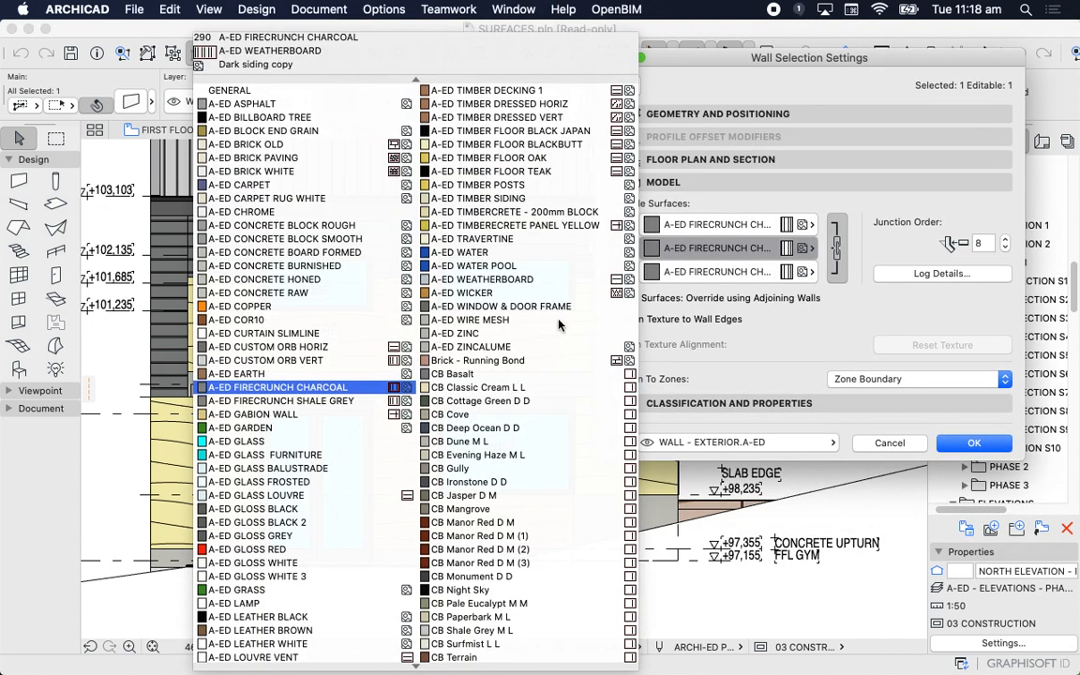
left_click(892, 443)
left_click(893, 445)
scroll(480, 228, "up", 3)
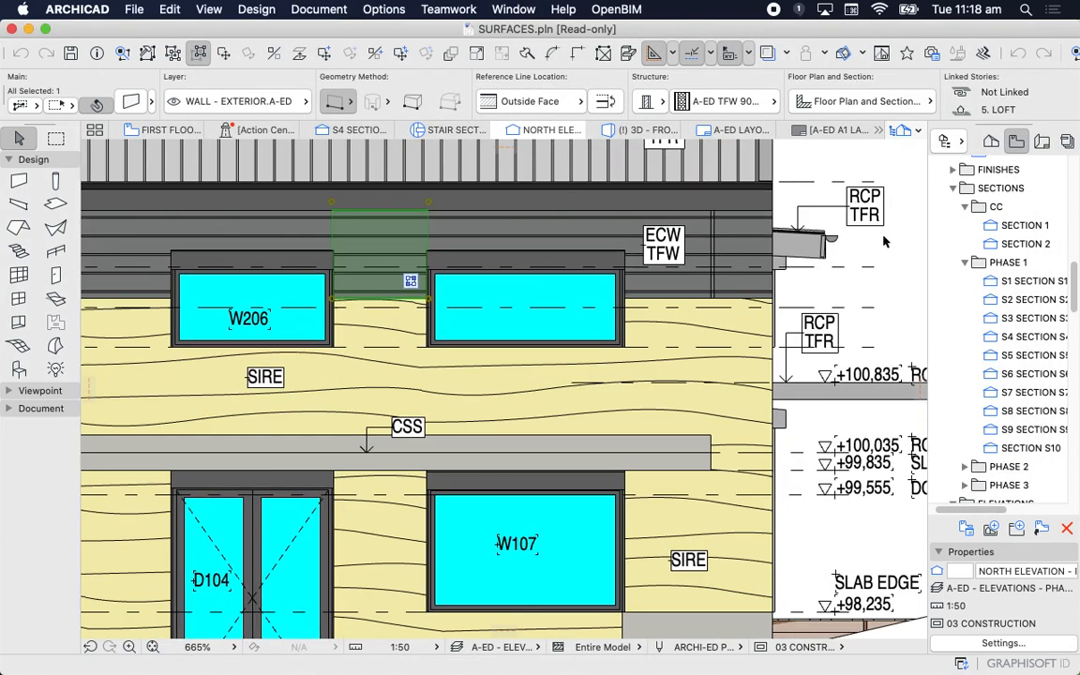
key("Escape")
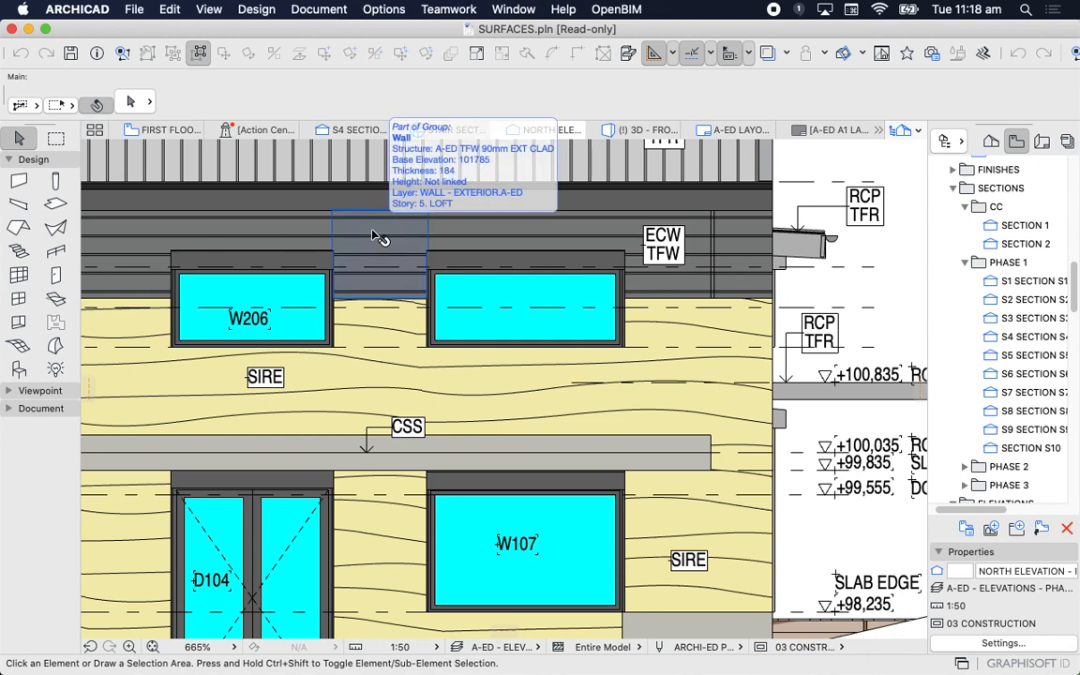
- Examine the horizontal cladding lines between the upper windows up close and compare the finishes across the whole north elevation
scroll(375, 236, "up", 5)
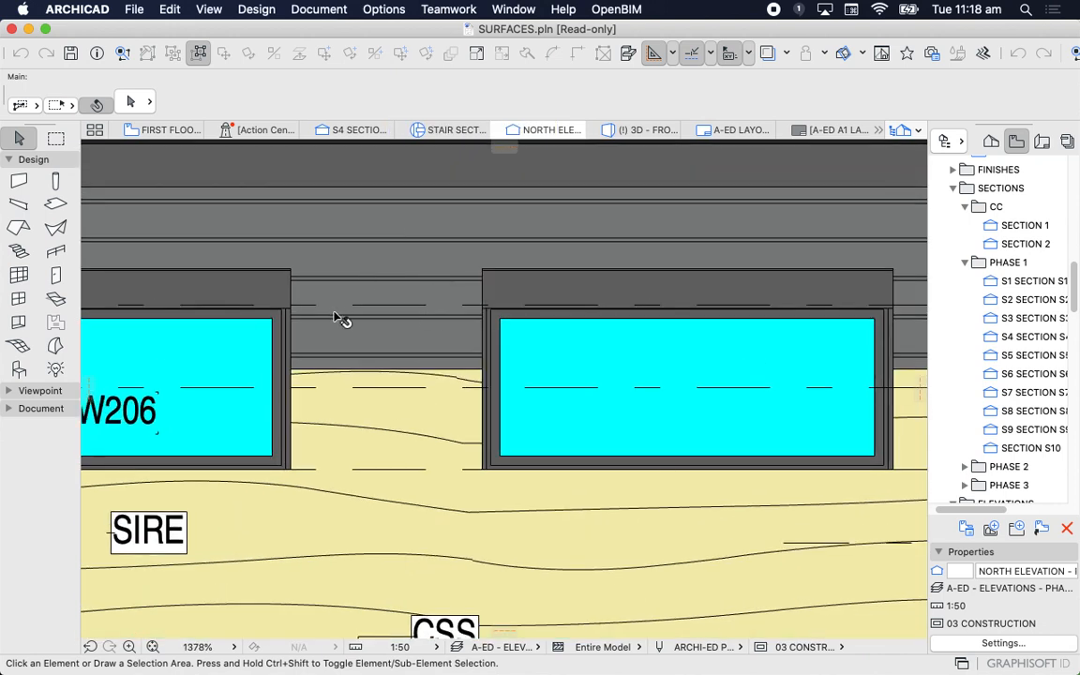
scroll(402, 298, "down", 2)
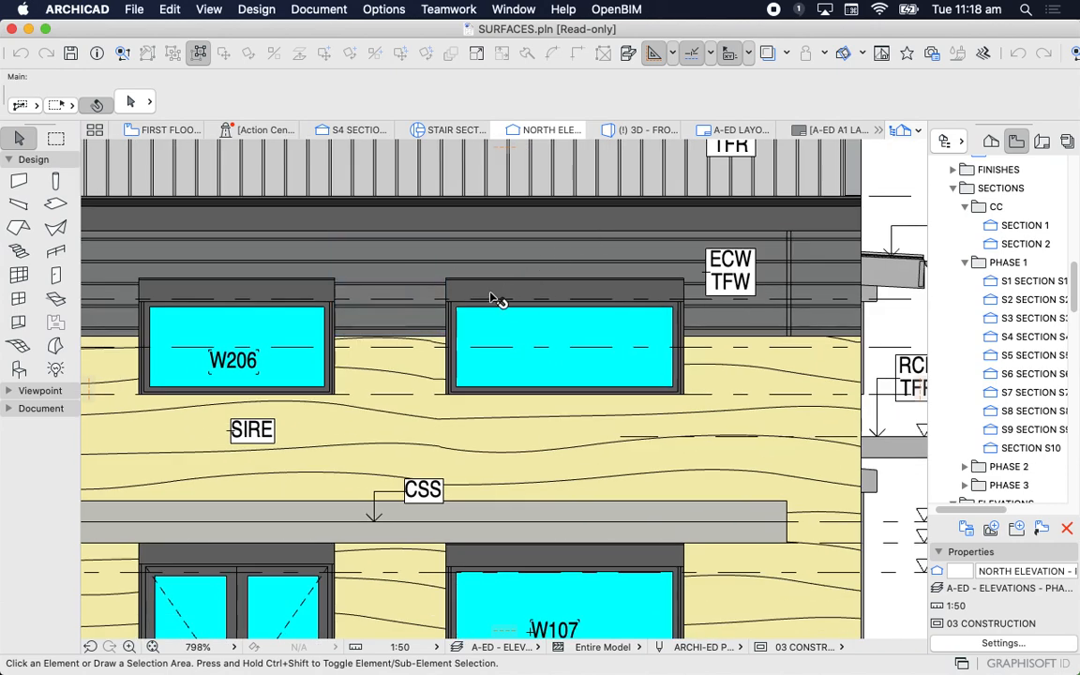
scroll(617, 222, "down", 5)
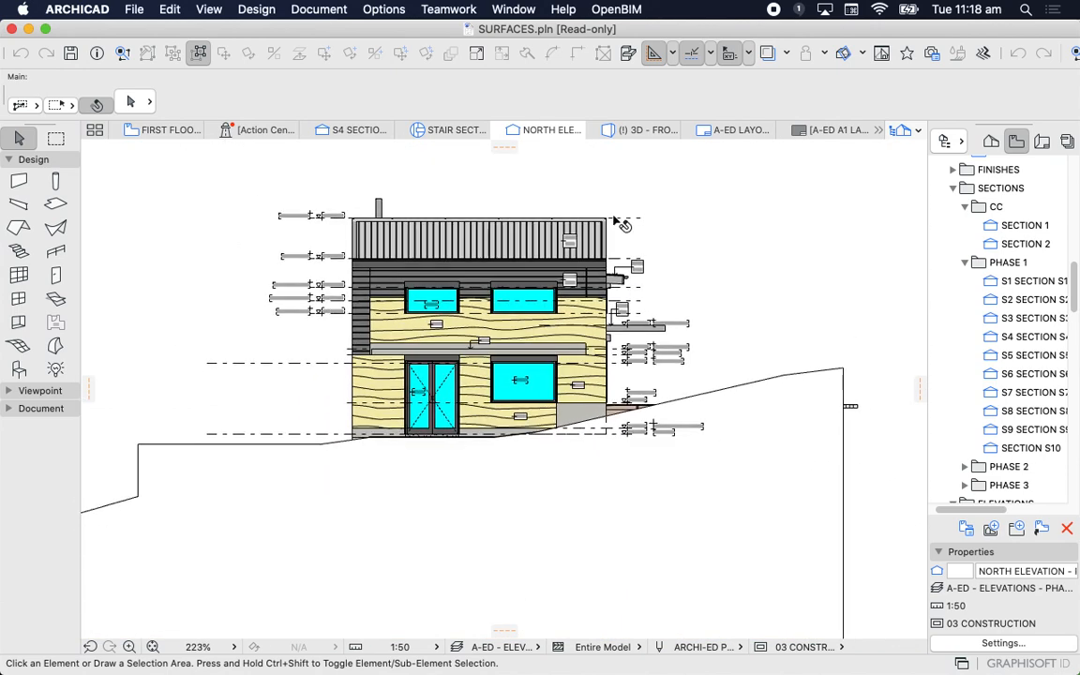
scroll(612, 220, "up", 1)
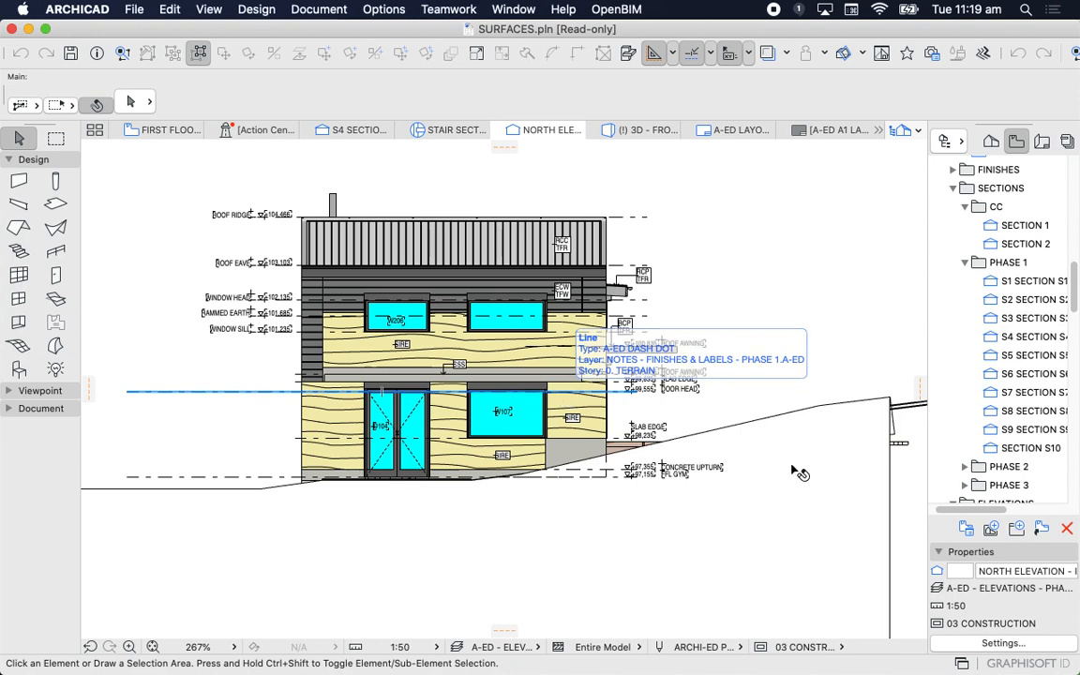
scroll(621, 444, "up", 3)
scroll(712, 398, "down", 3)
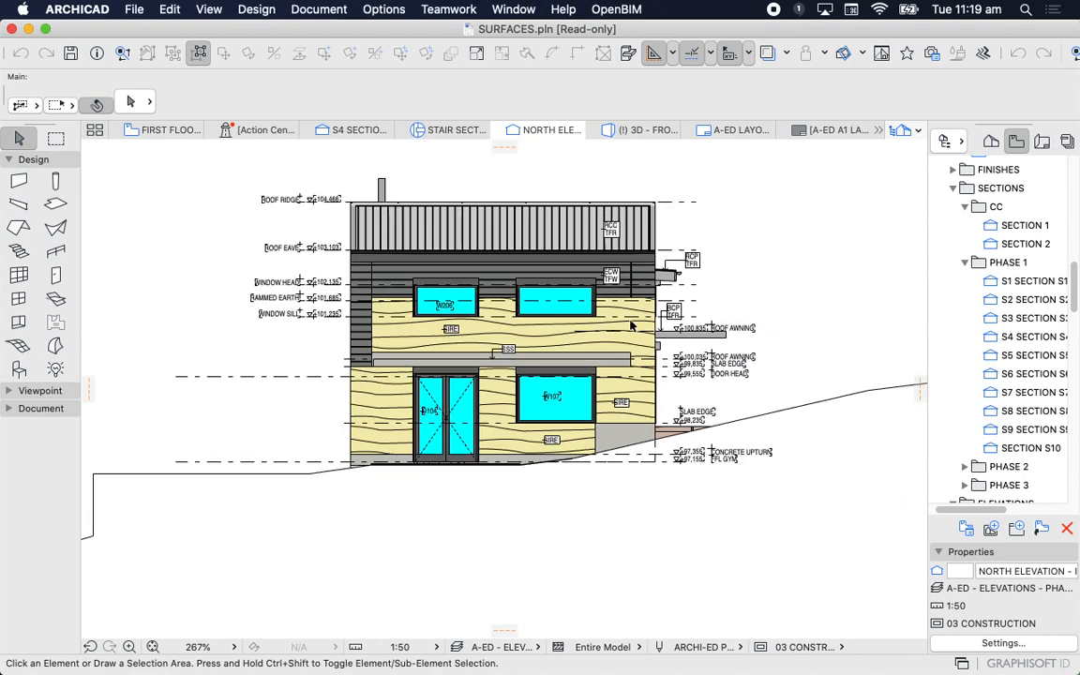